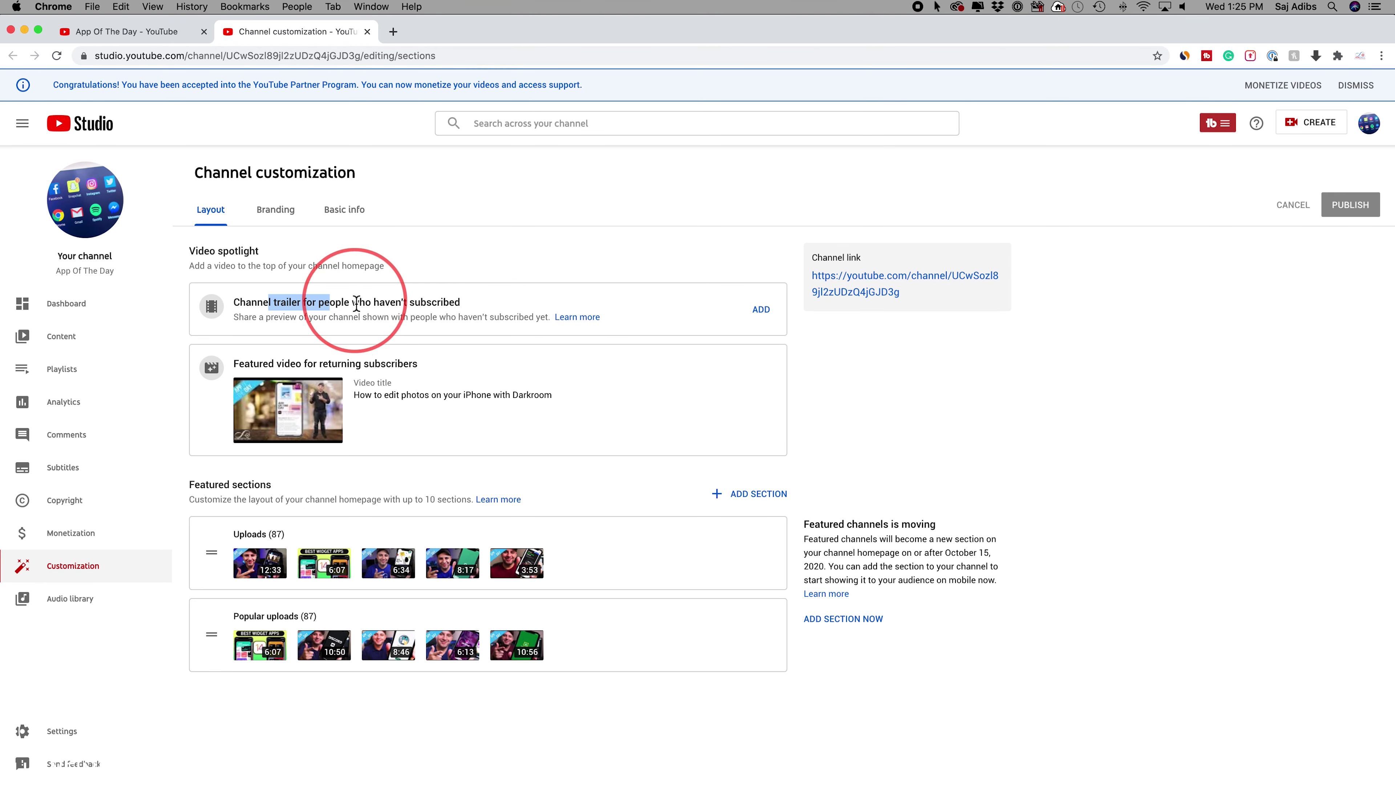
Step: Highlight 'who haven't subscribed' in the channel trailer title on the Layout tab
left_click_drag(352, 303, 493, 307)
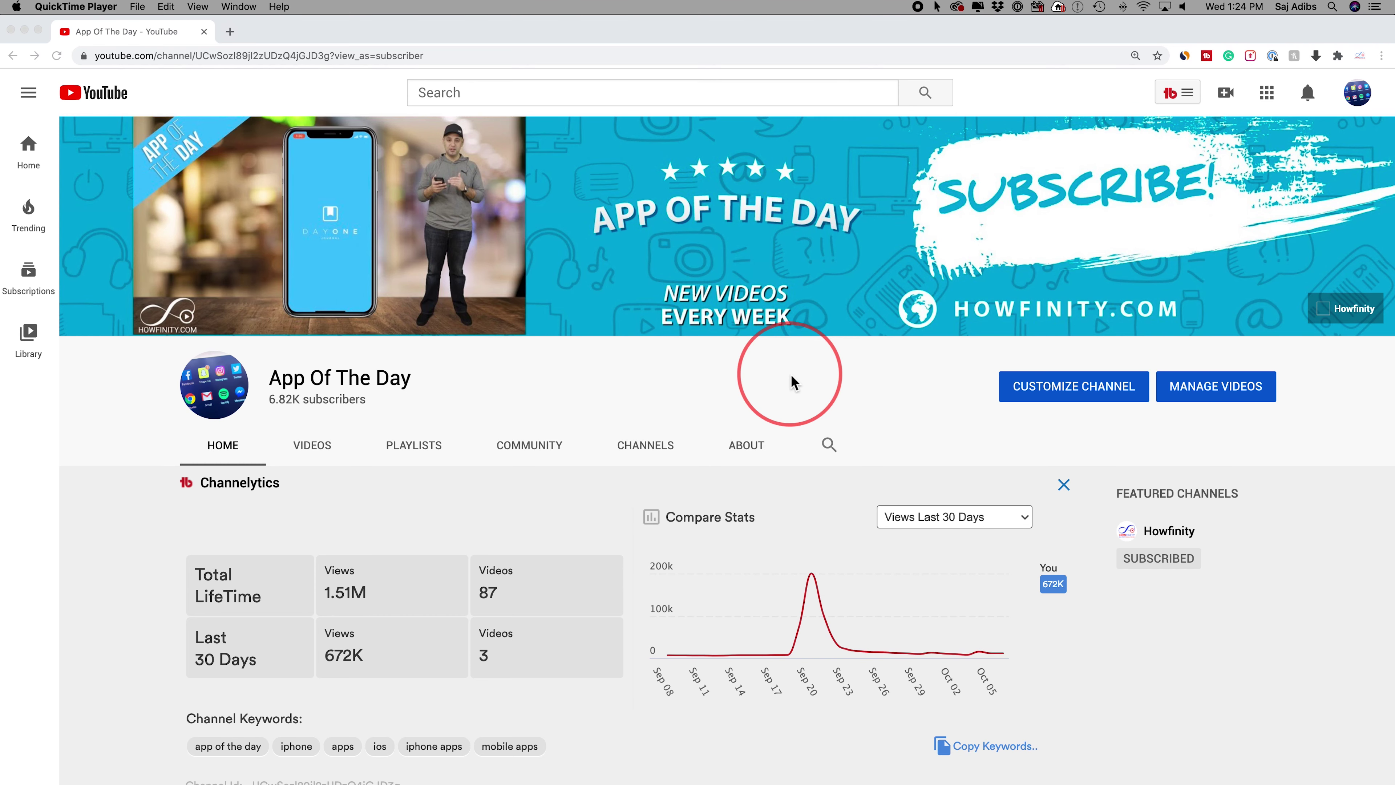
Step: Go to the channel's own home page through the account menu
left_click(1359, 102)
left_click(1358, 104)
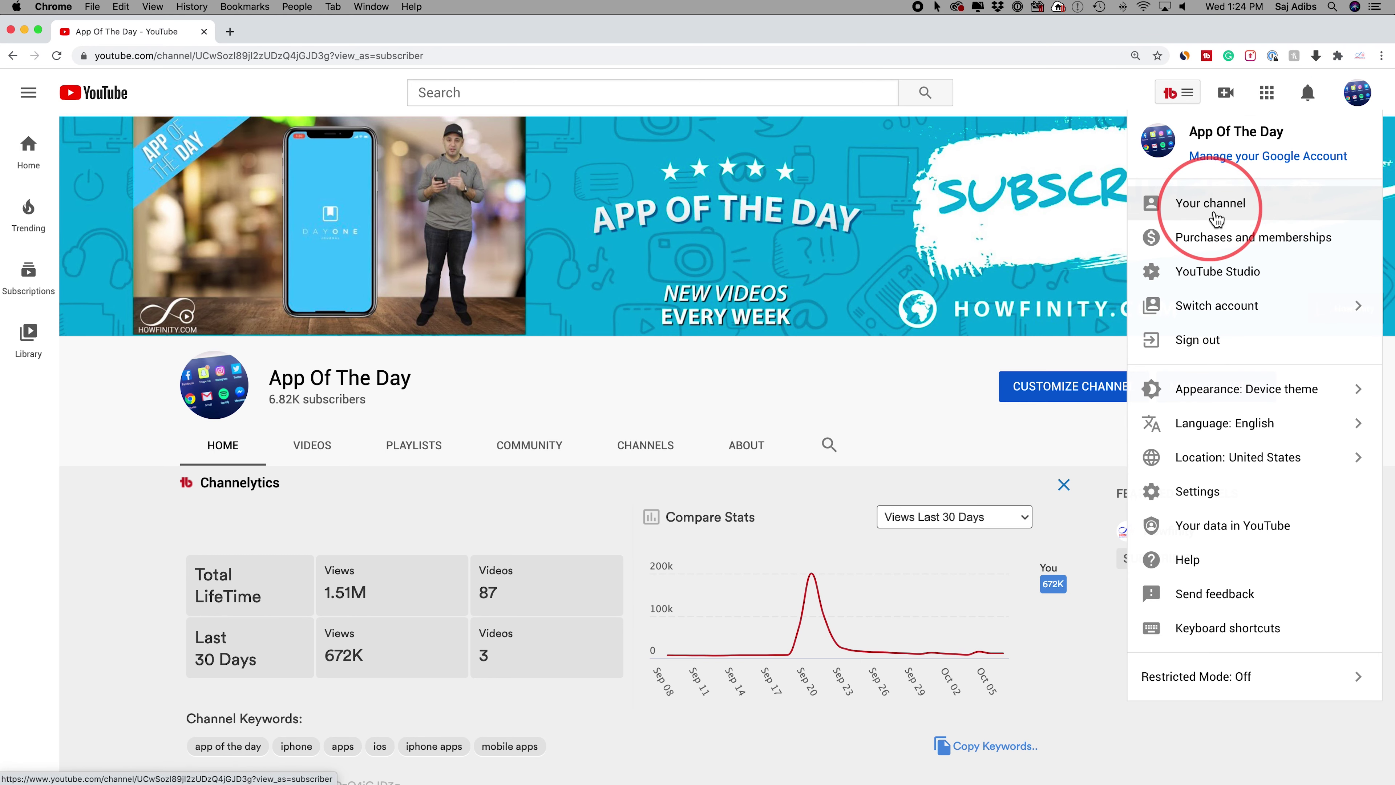
left_click(1216, 218)
scroll(714, 418, "down", 1)
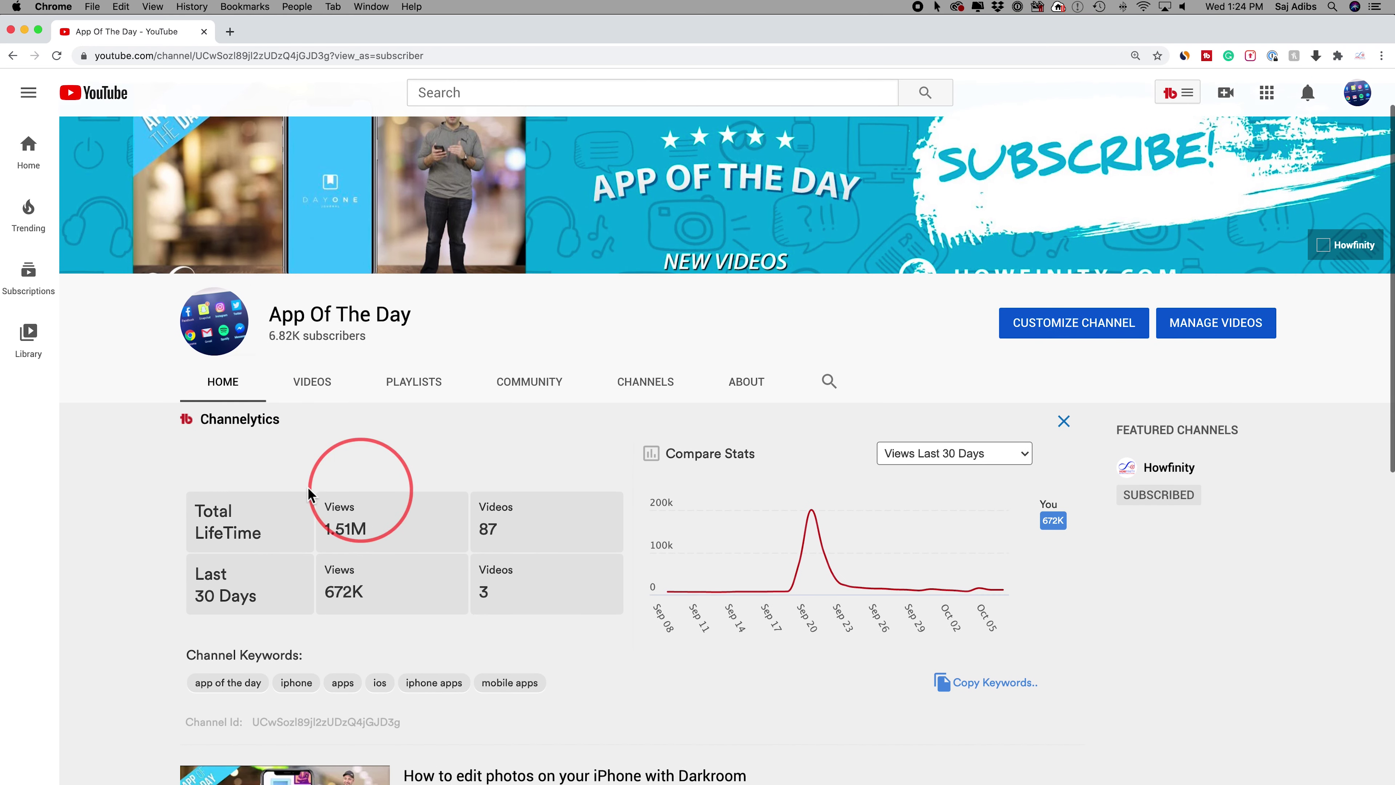
mouse_move(696, 567)
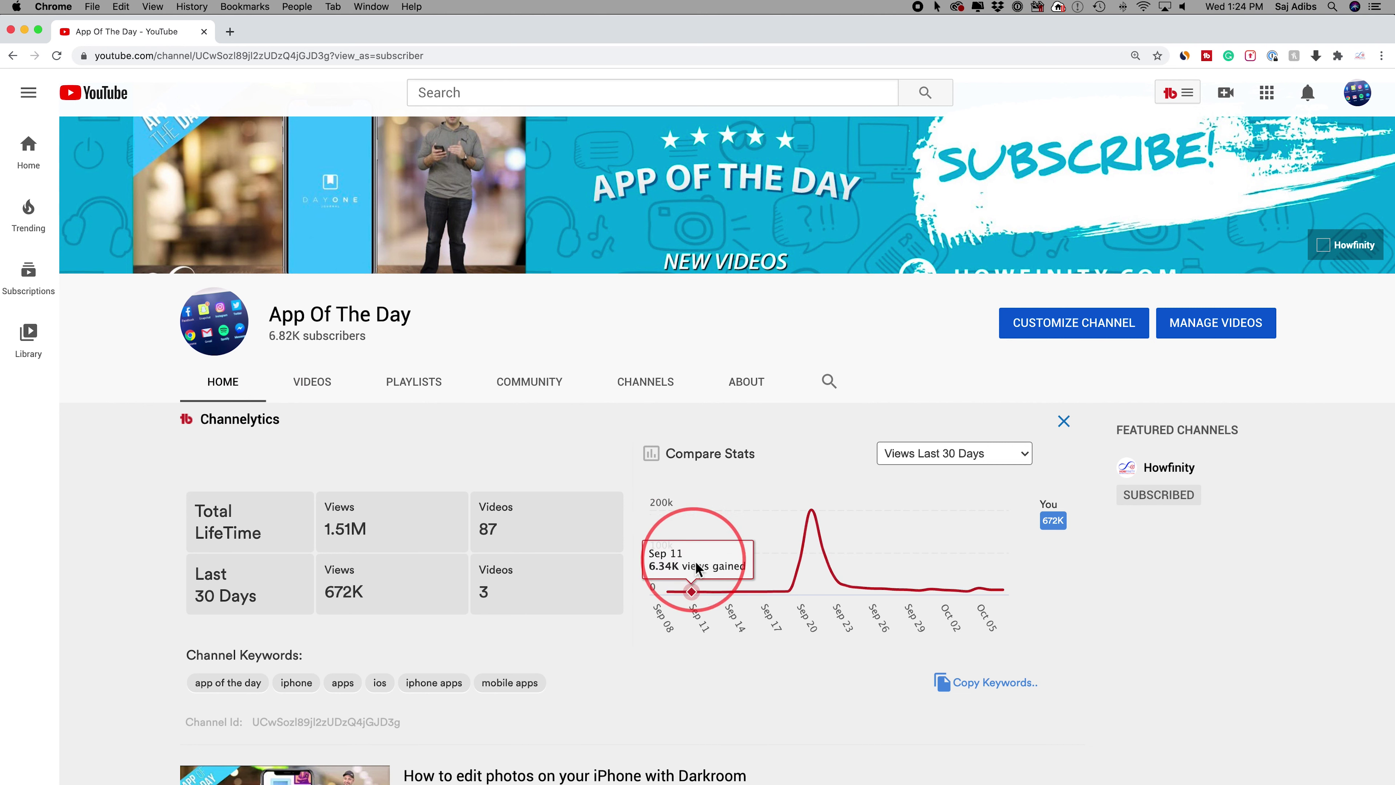
mouse_move(753, 536)
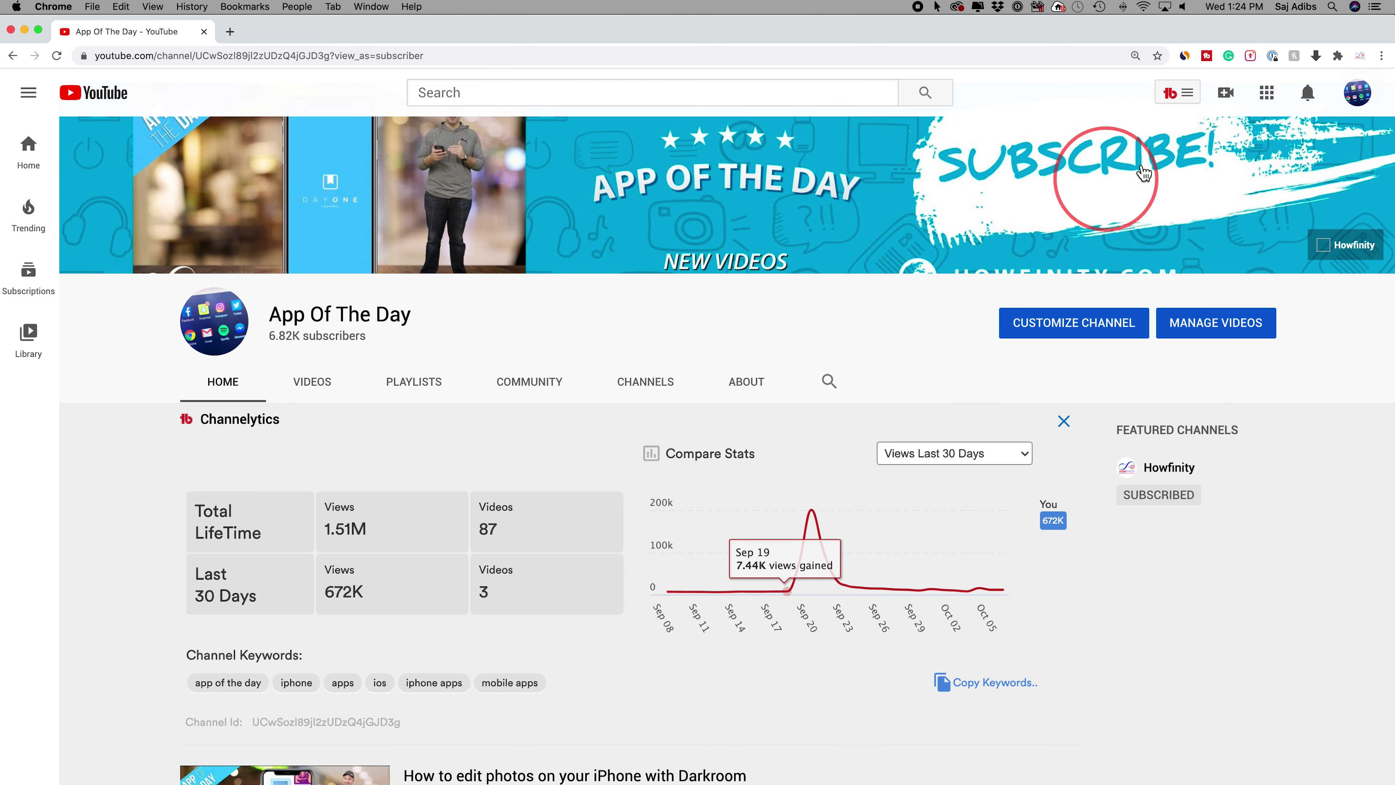
Step: Open and dismiss the TubeBuddy panel, then close the Channelytics stats panel
left_click(1190, 95)
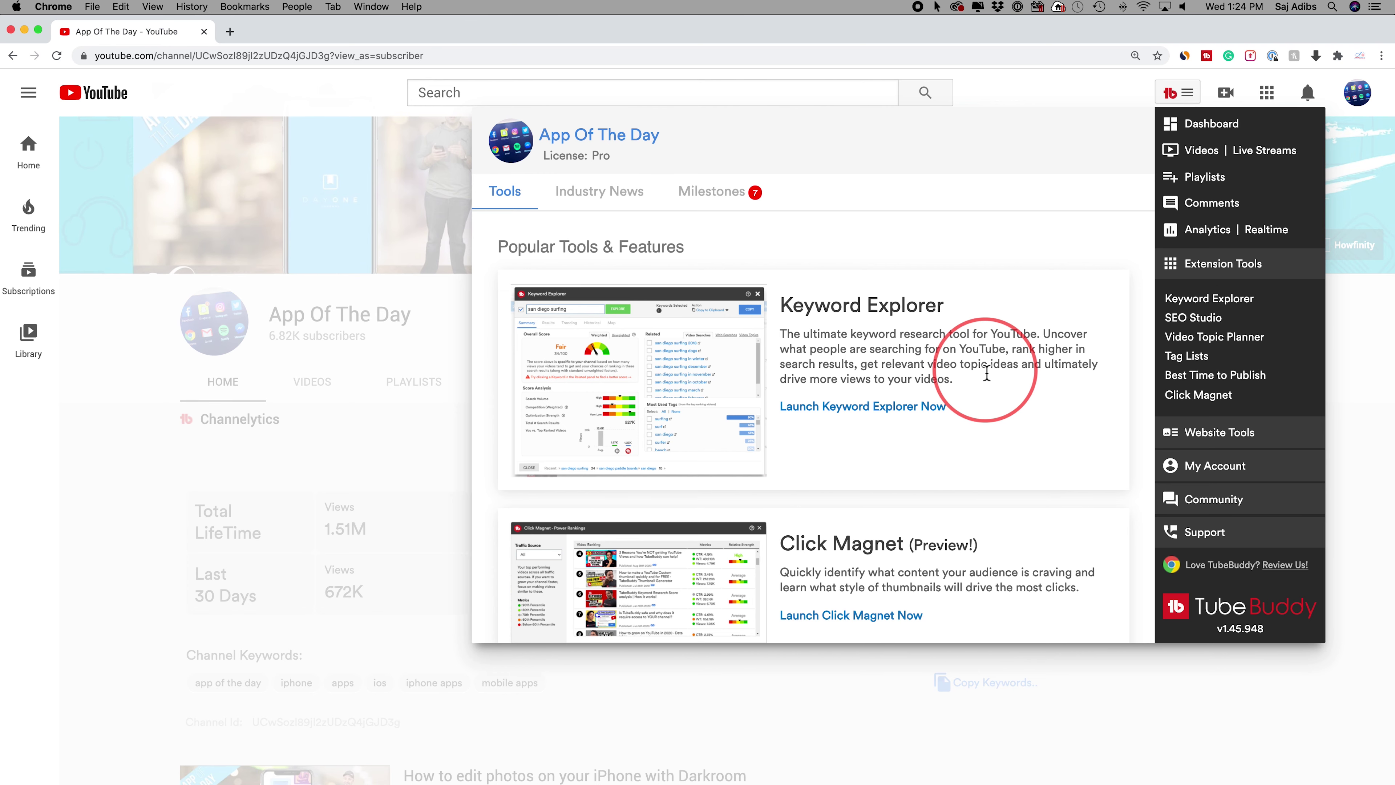
left_click(374, 366)
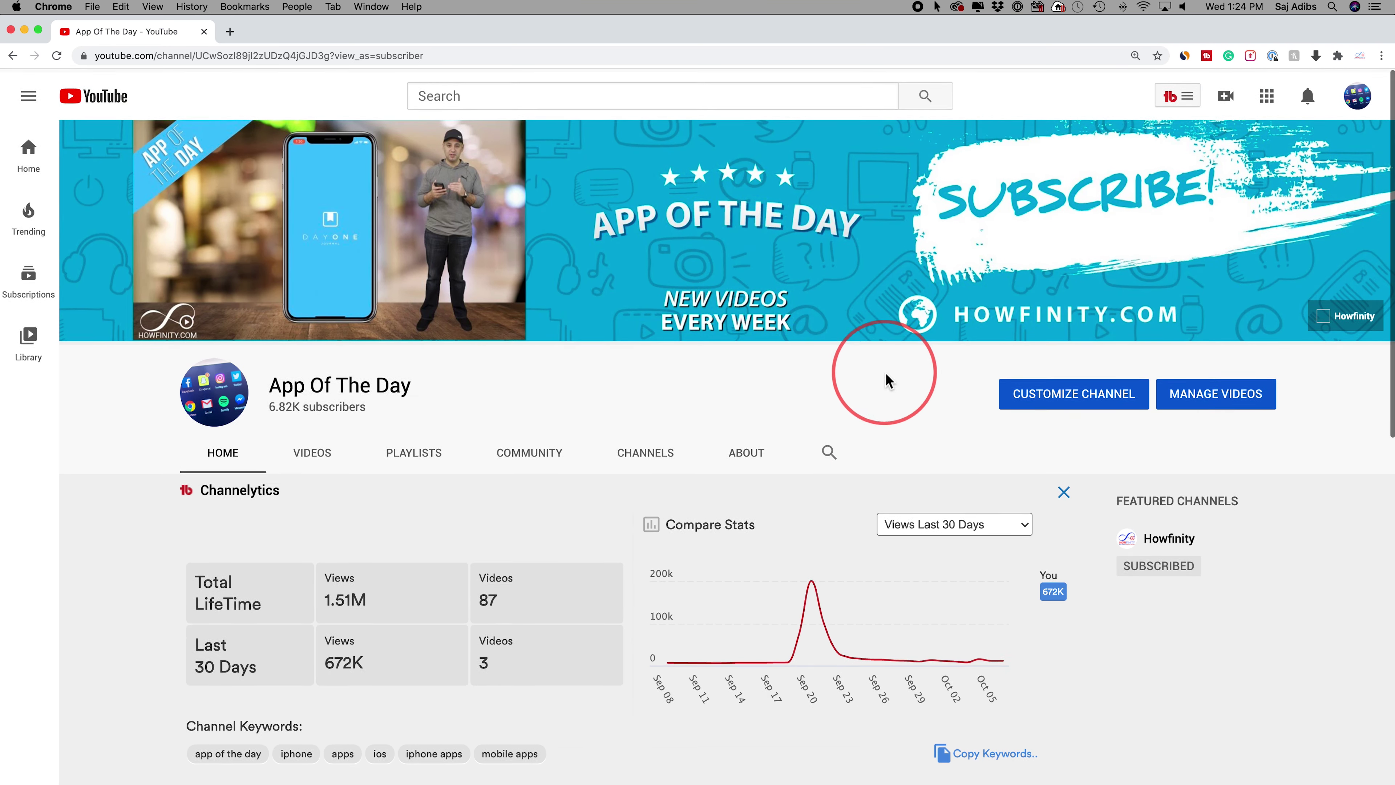
left_click(1062, 489)
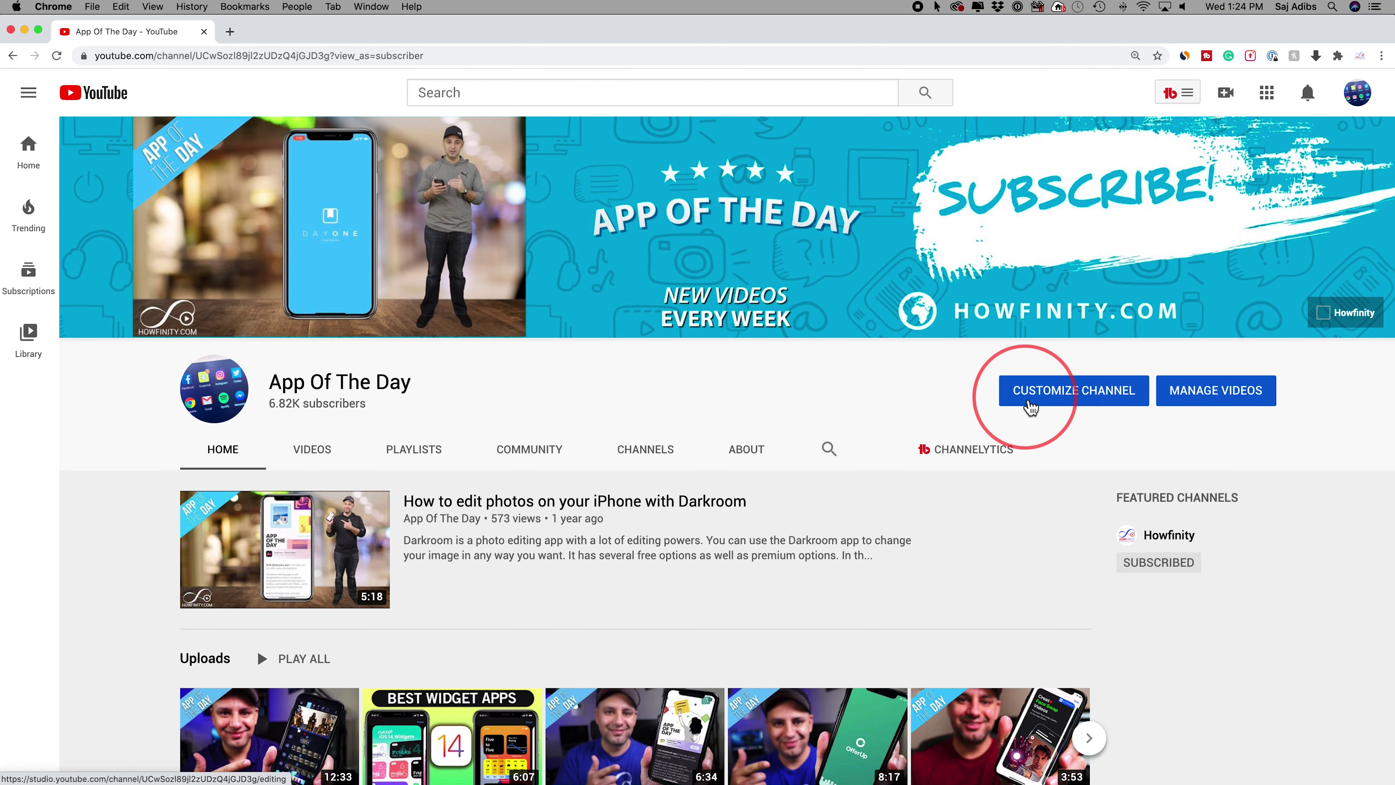
left_click(1079, 402)
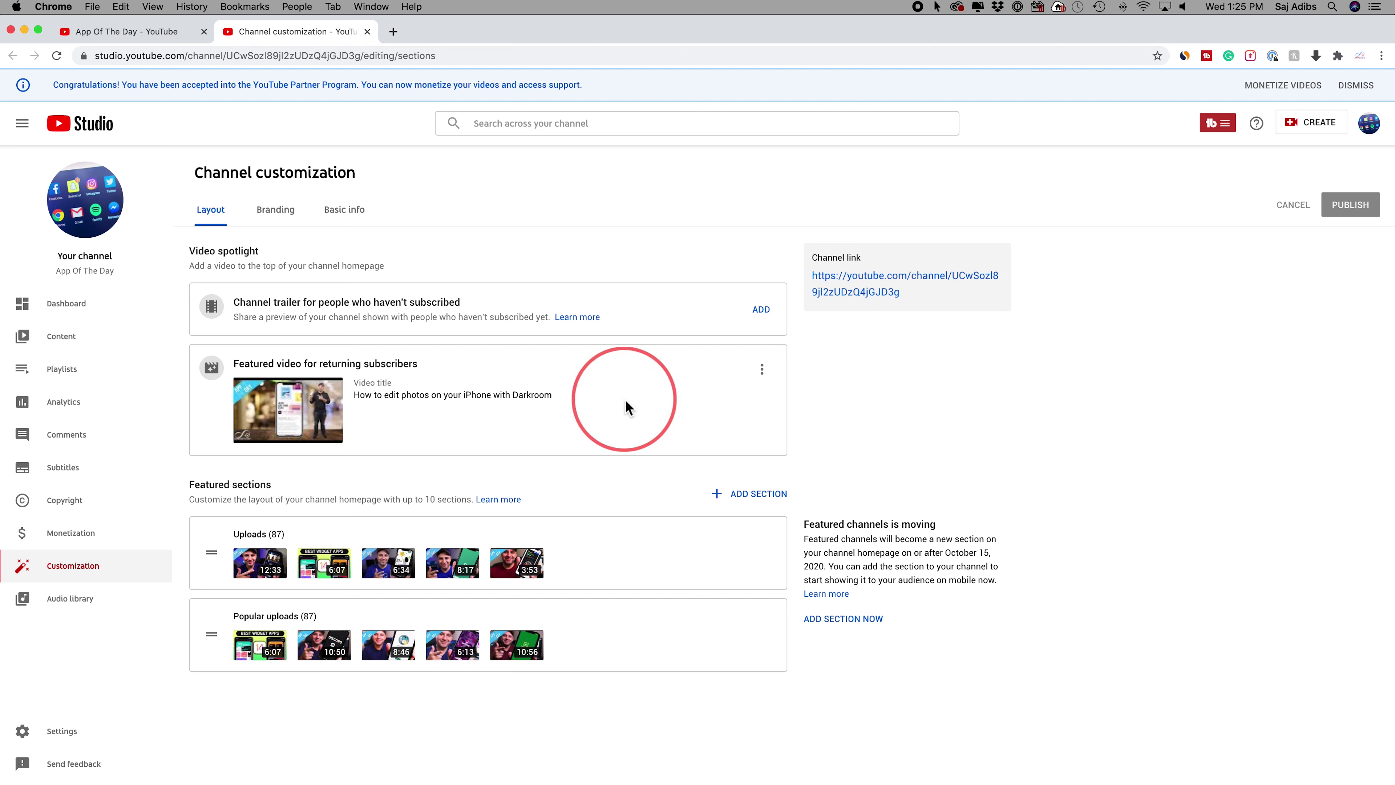
Step: Highlight the channel trailer title text and open the trailer video picker for non-subscribers
left_click_drag(268, 303, 348, 311)
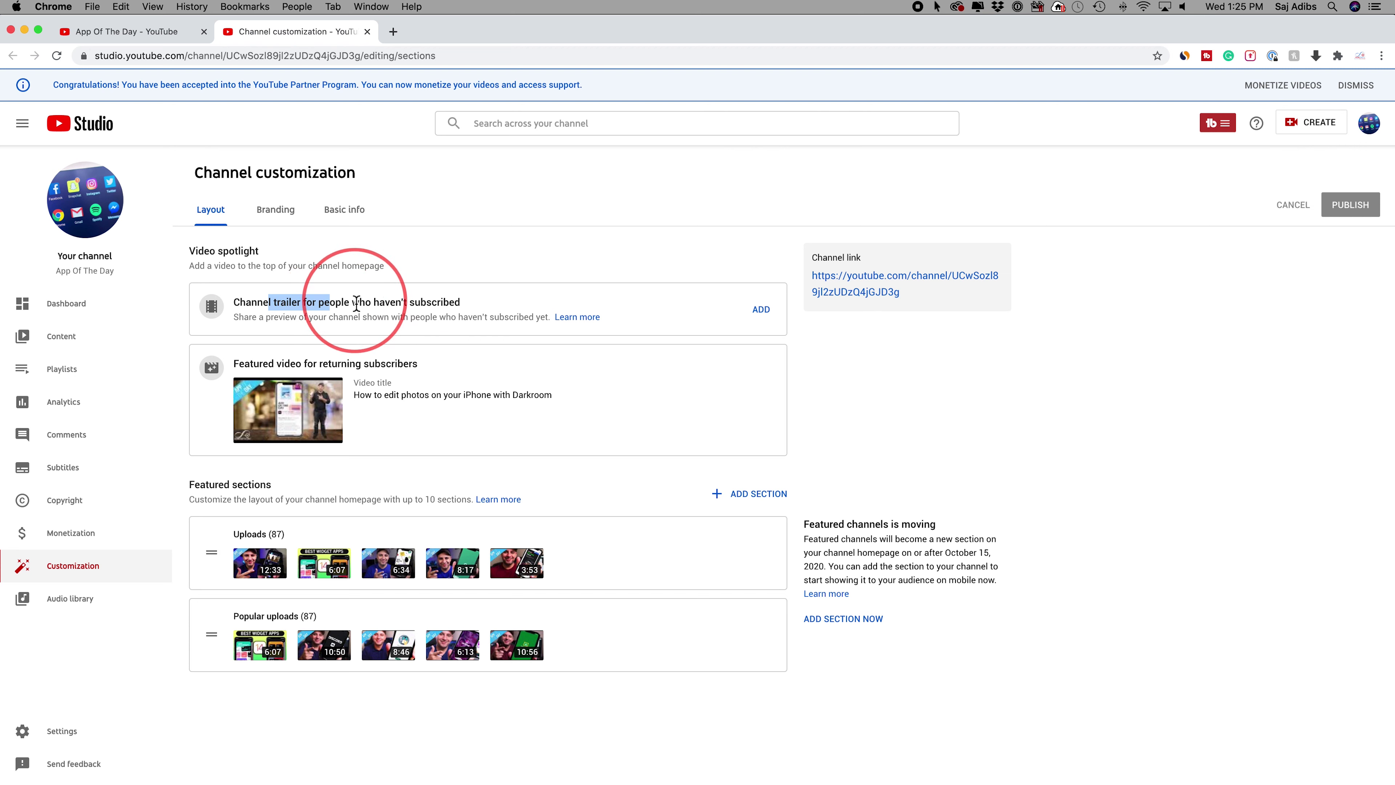
left_click_drag(372, 311, 493, 306)
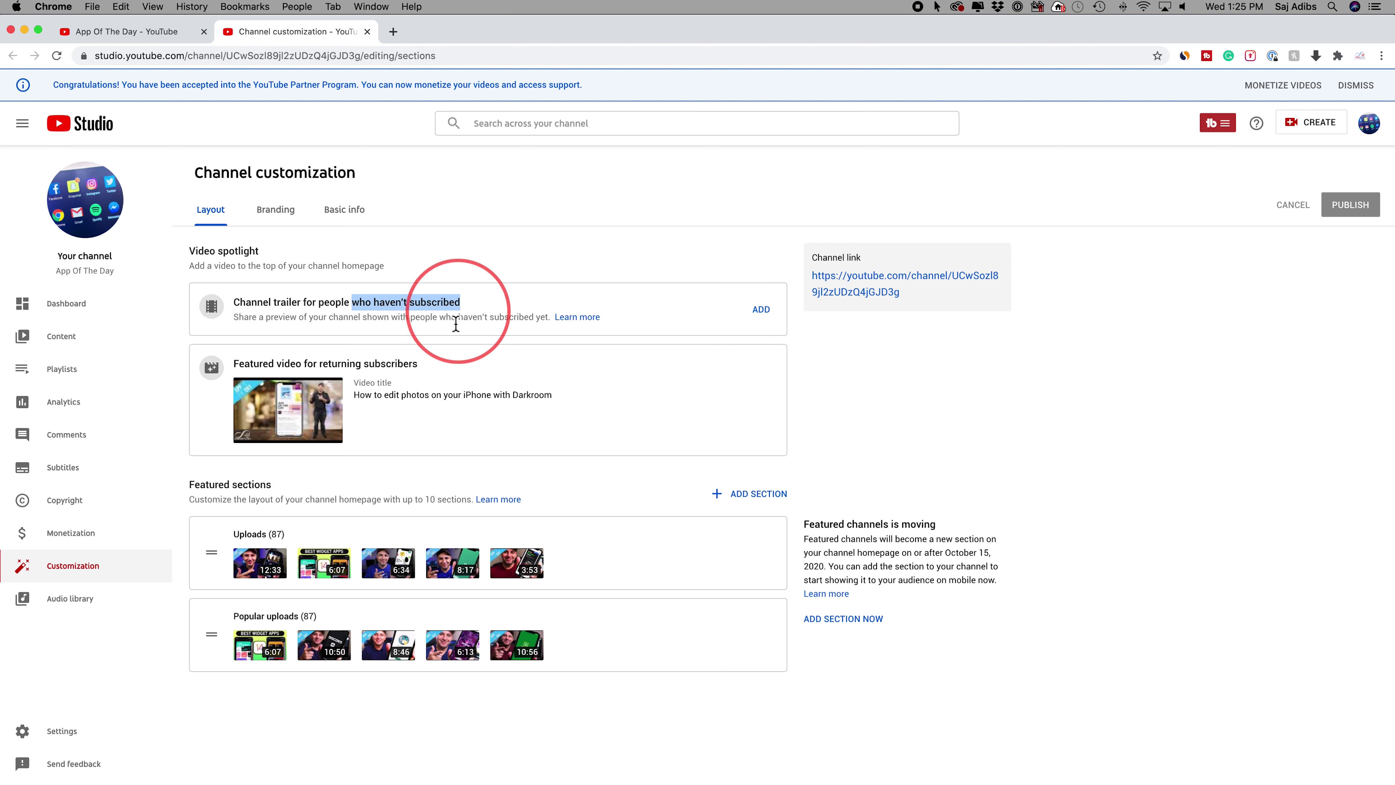
left_click(768, 314)
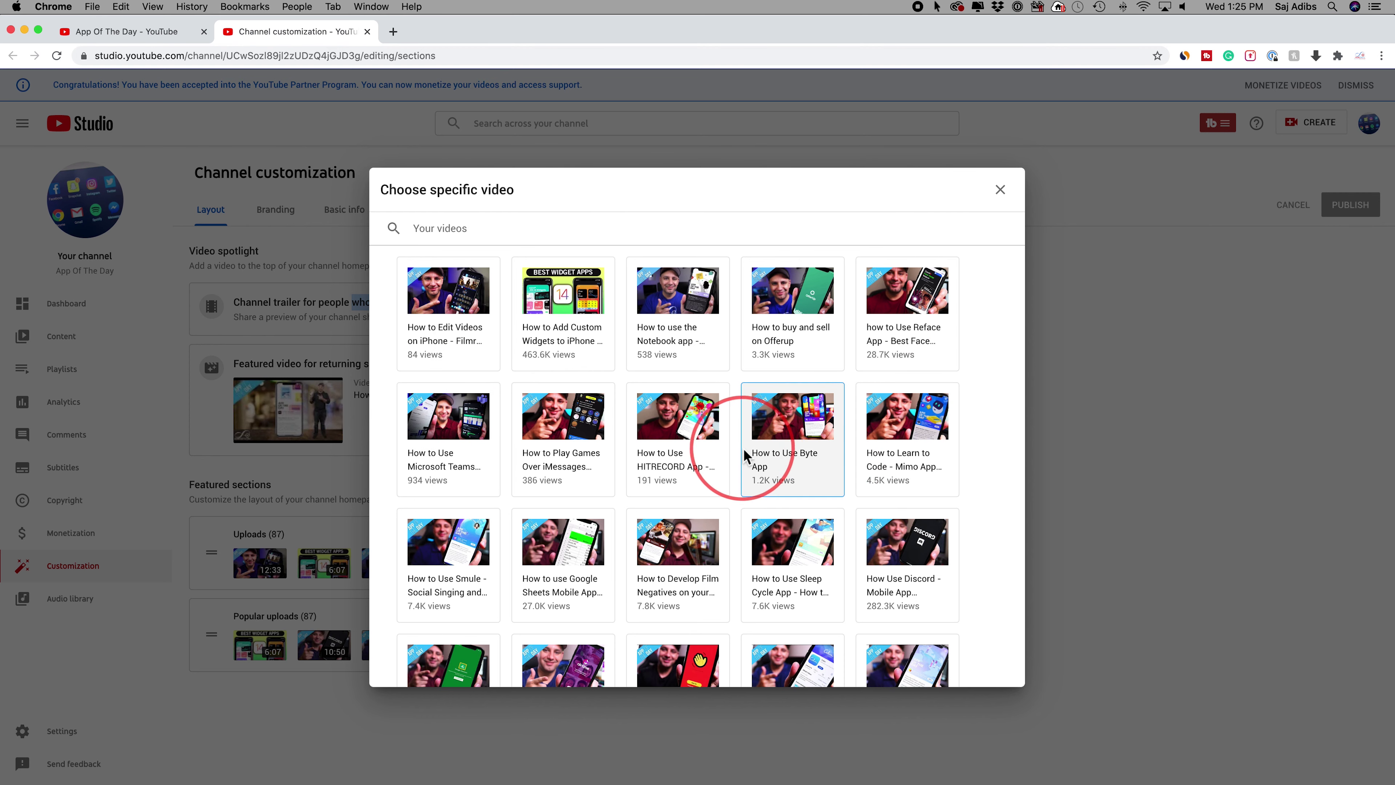
Step: Feature 'How to Add Custom Widgets to iPhone in iOS 14' for returning subscribers and publish
left_click(1000, 190)
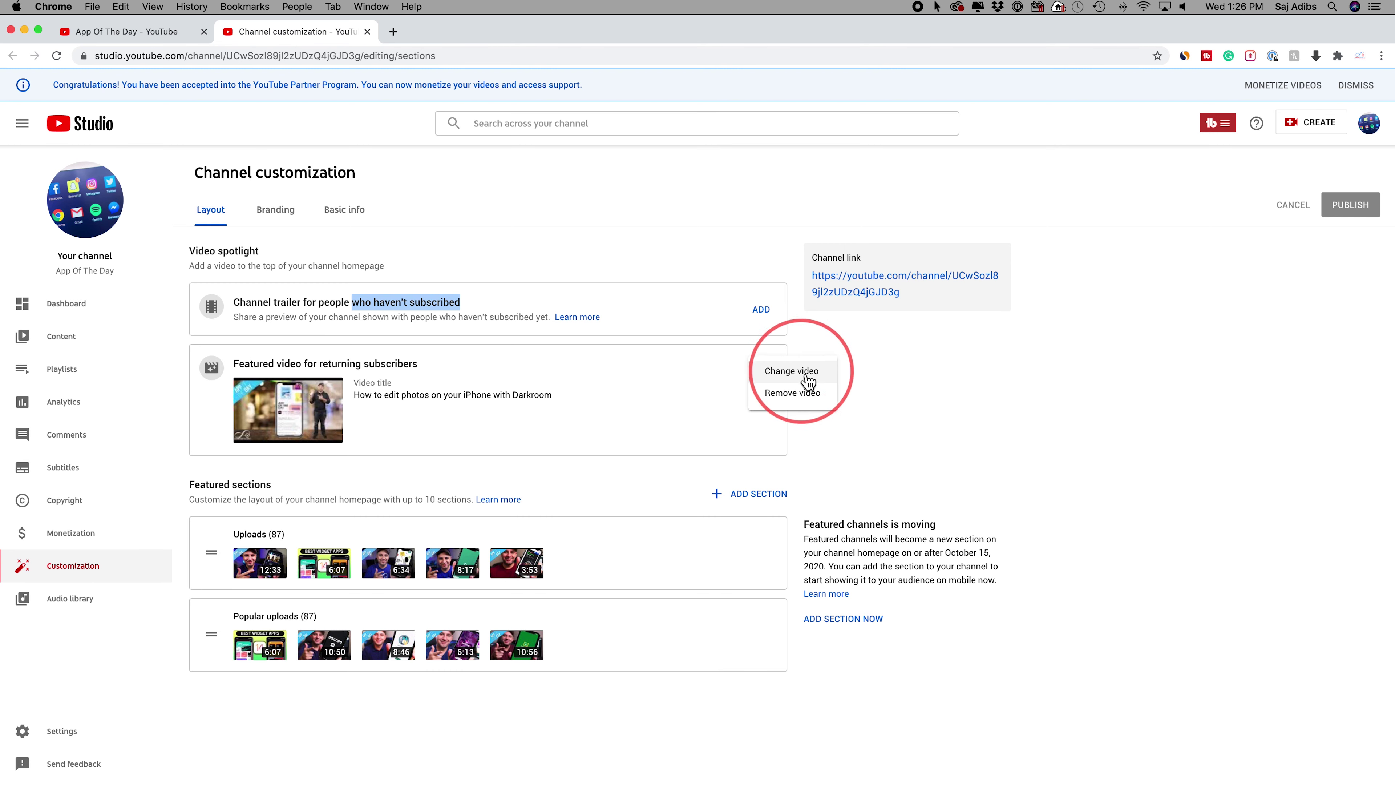
left_click(788, 378)
left_click(789, 378)
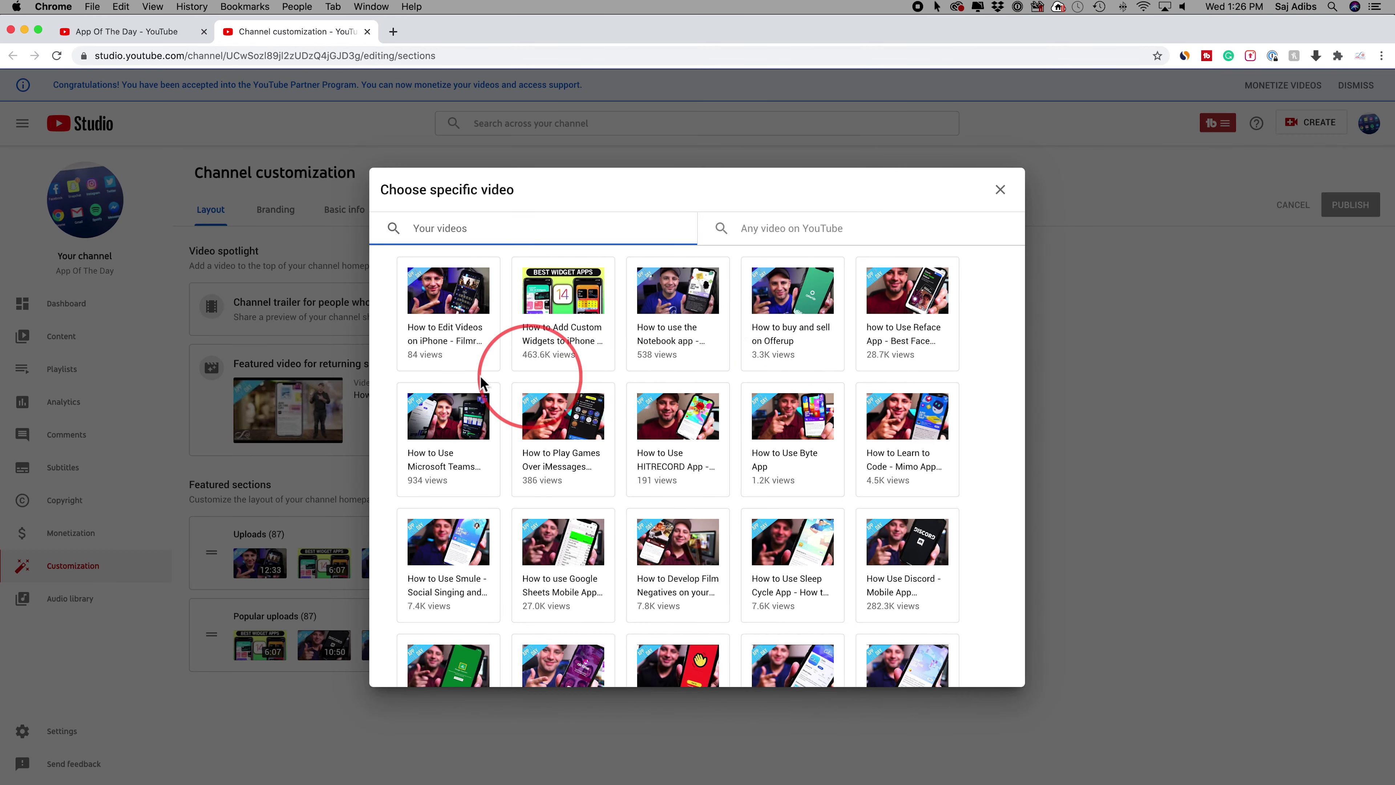
left_click(577, 293)
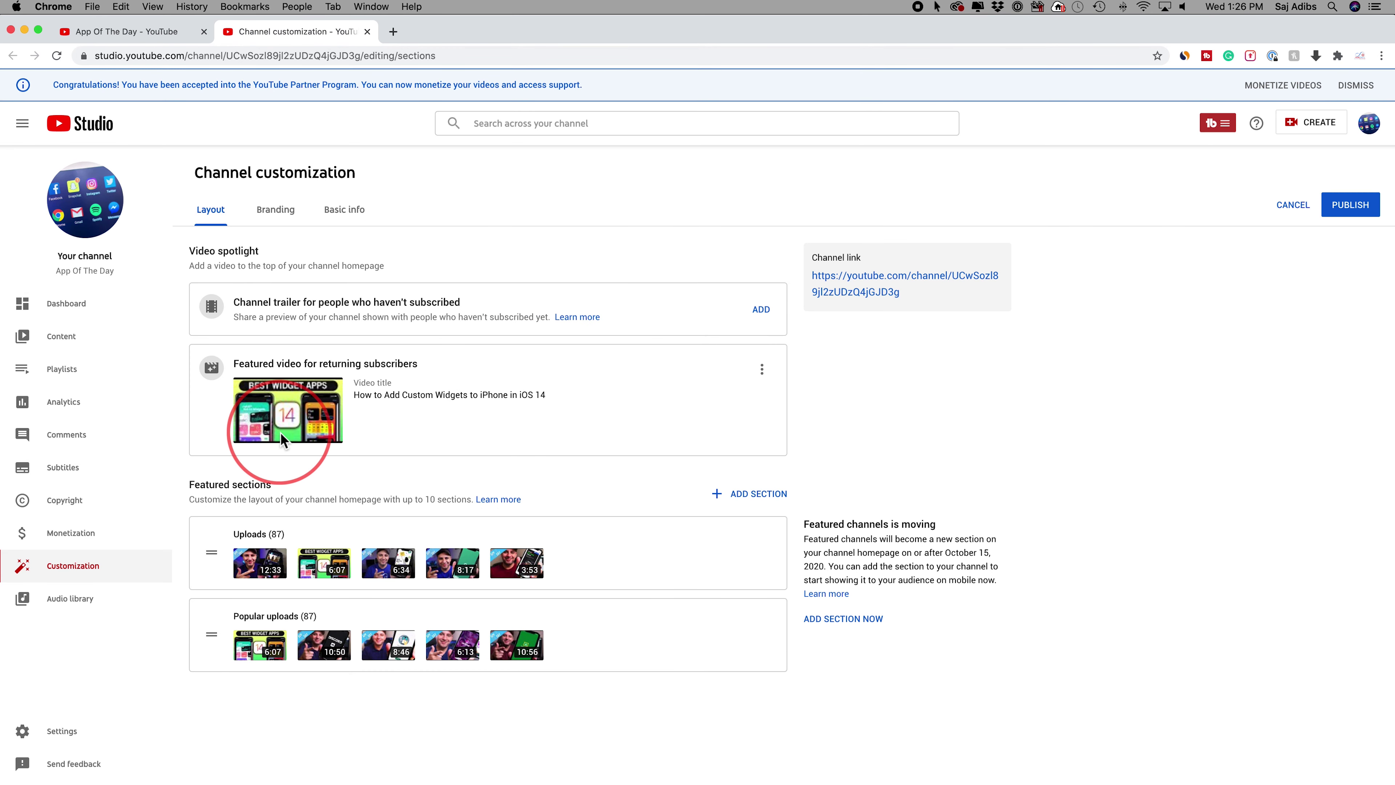
left_click(1349, 211)
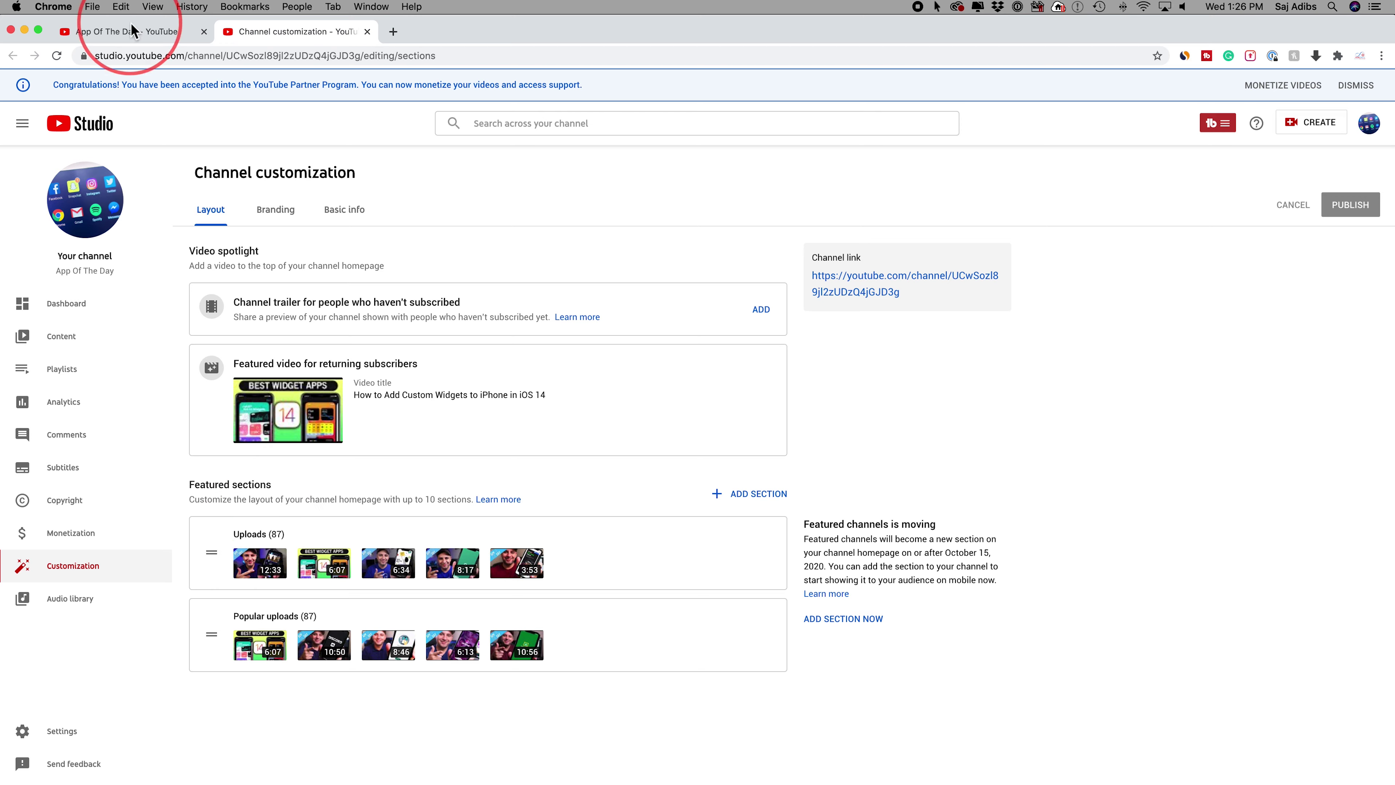
Step: Confirm on the public channel page that the Custom Widgets video is featured, then return
left_click(132, 36)
scroll(586, 456, "down", 5)
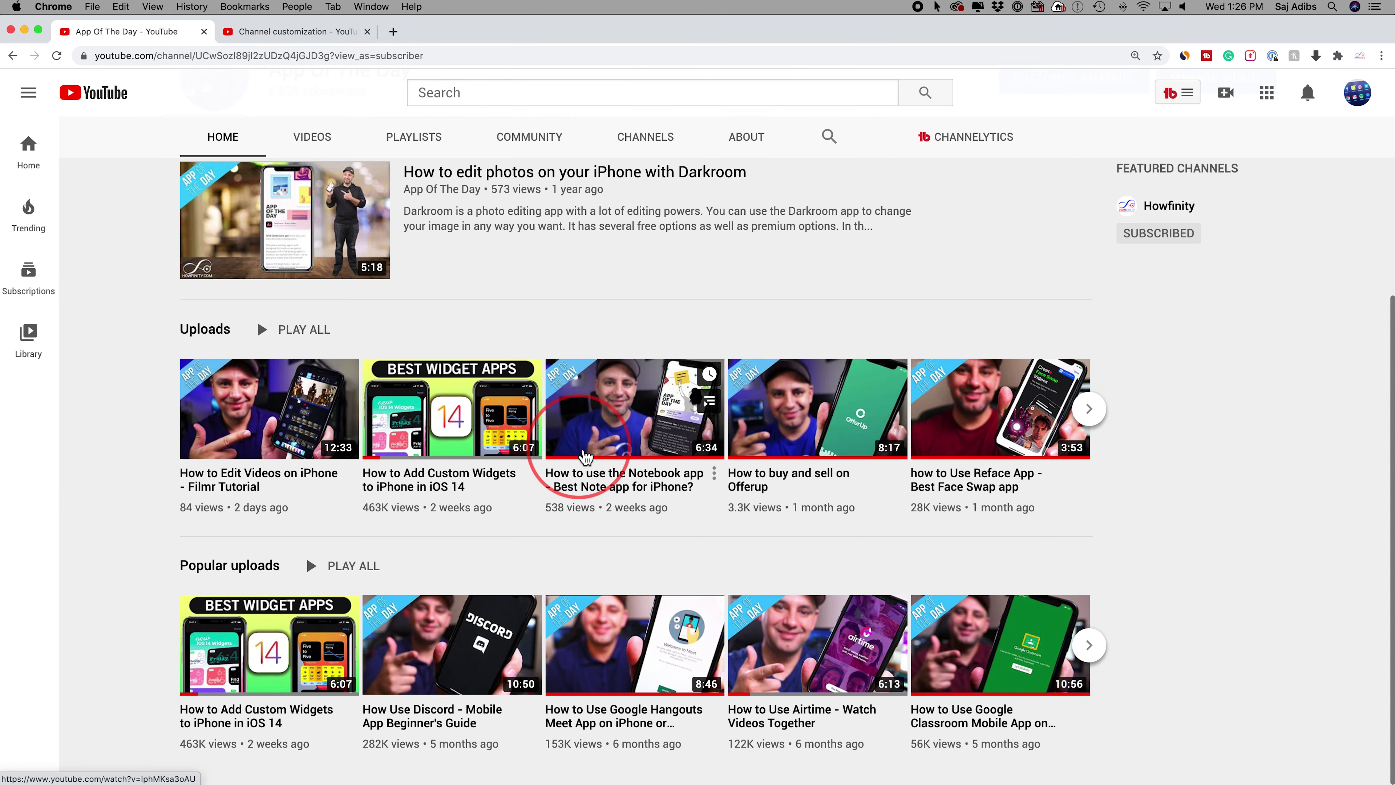
scroll(585, 456, "up", 3)
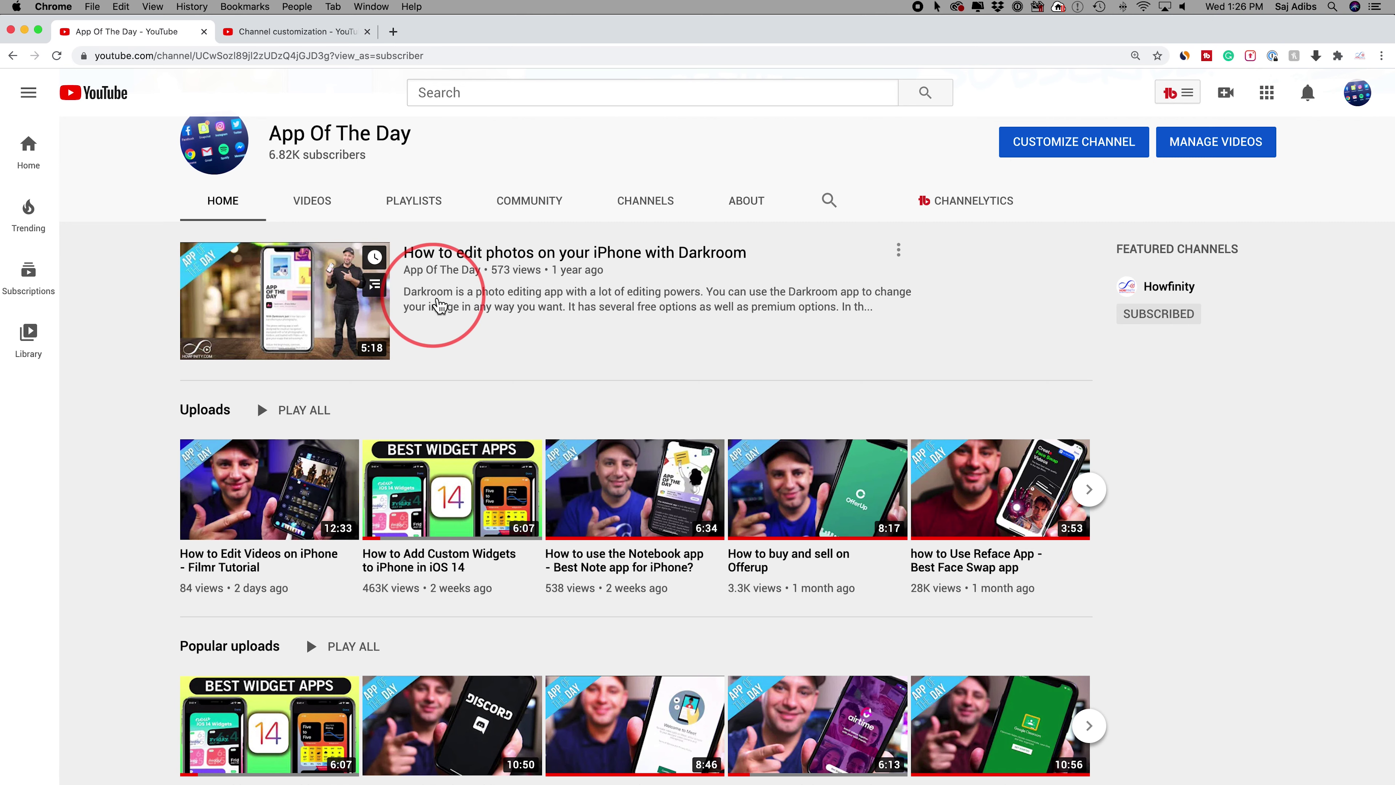
scroll(423, 330, "down", 1)
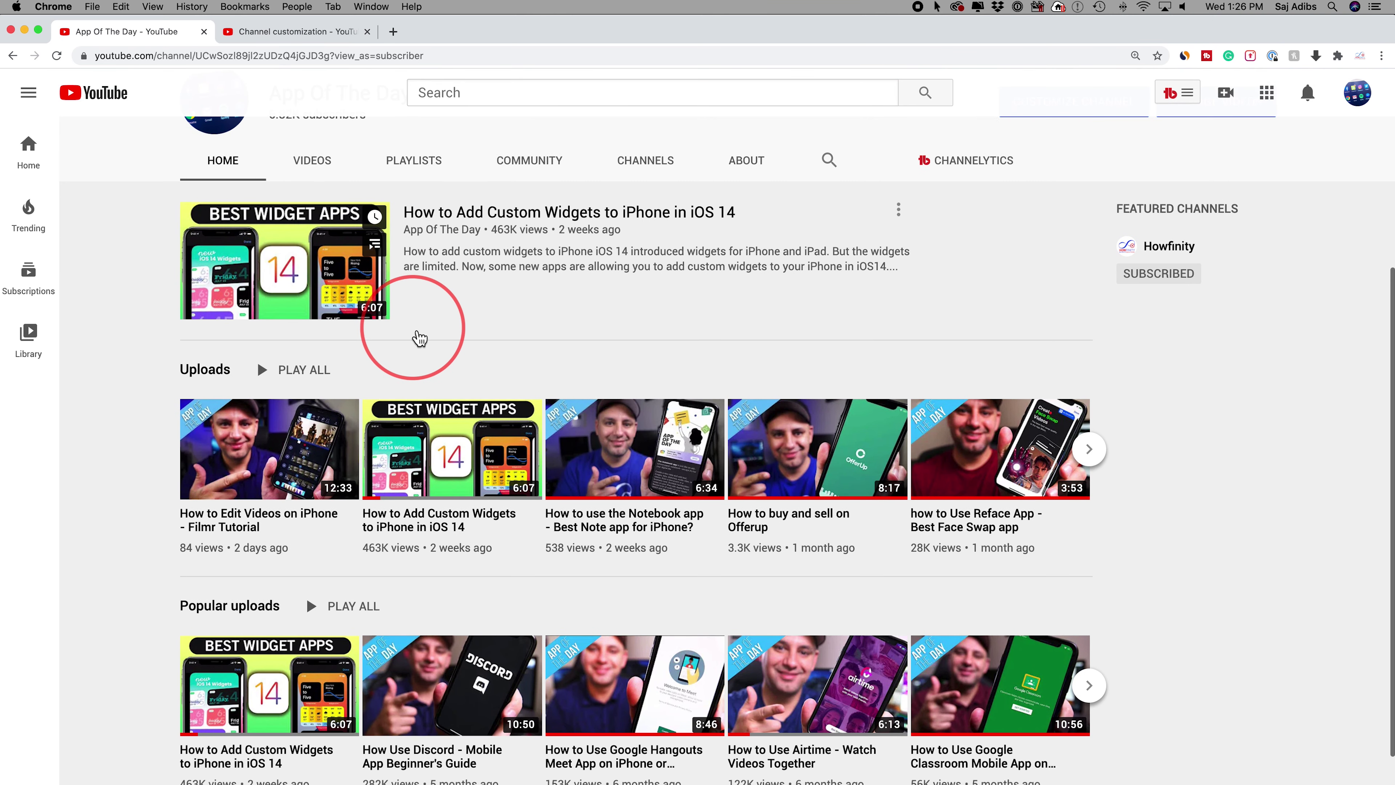
scroll(415, 336, "down", 1)
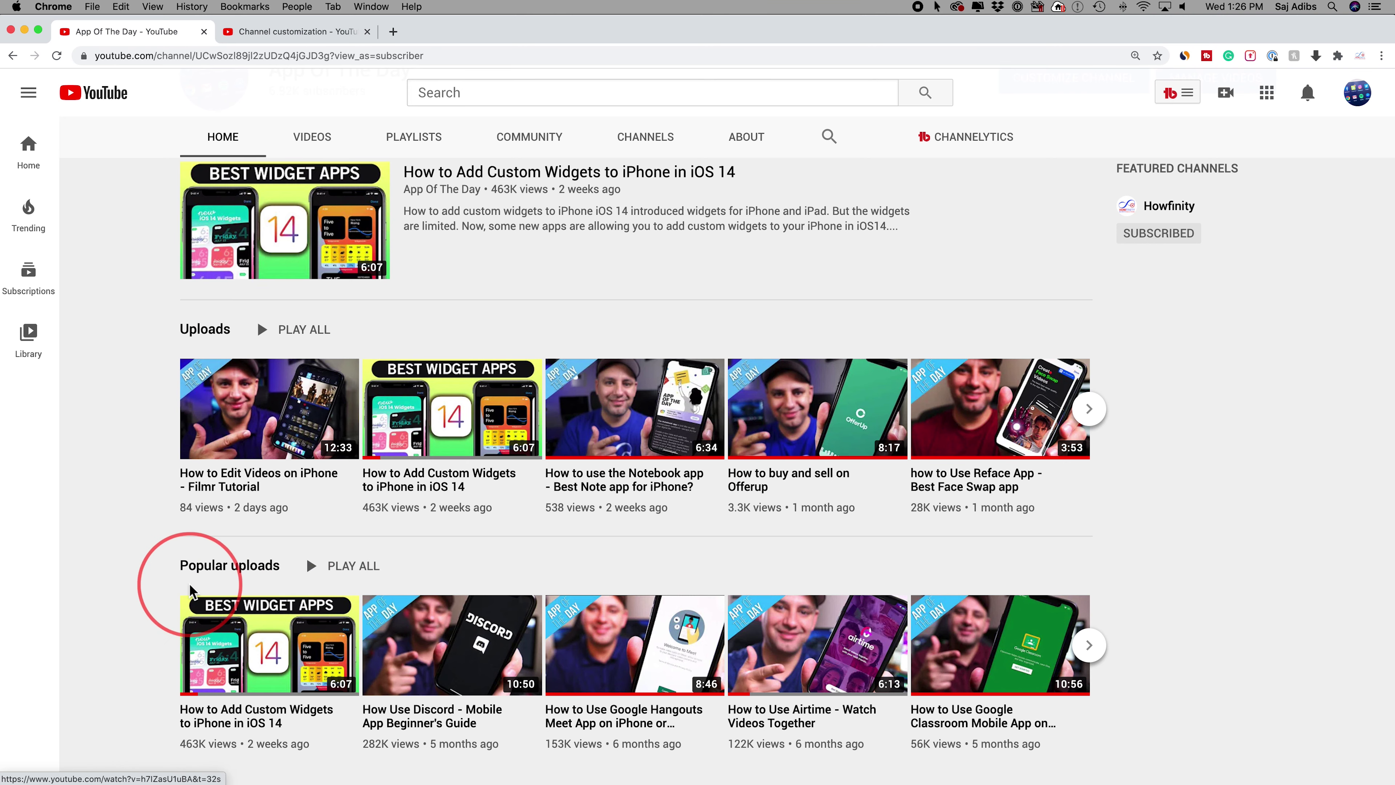
left_click(295, 35)
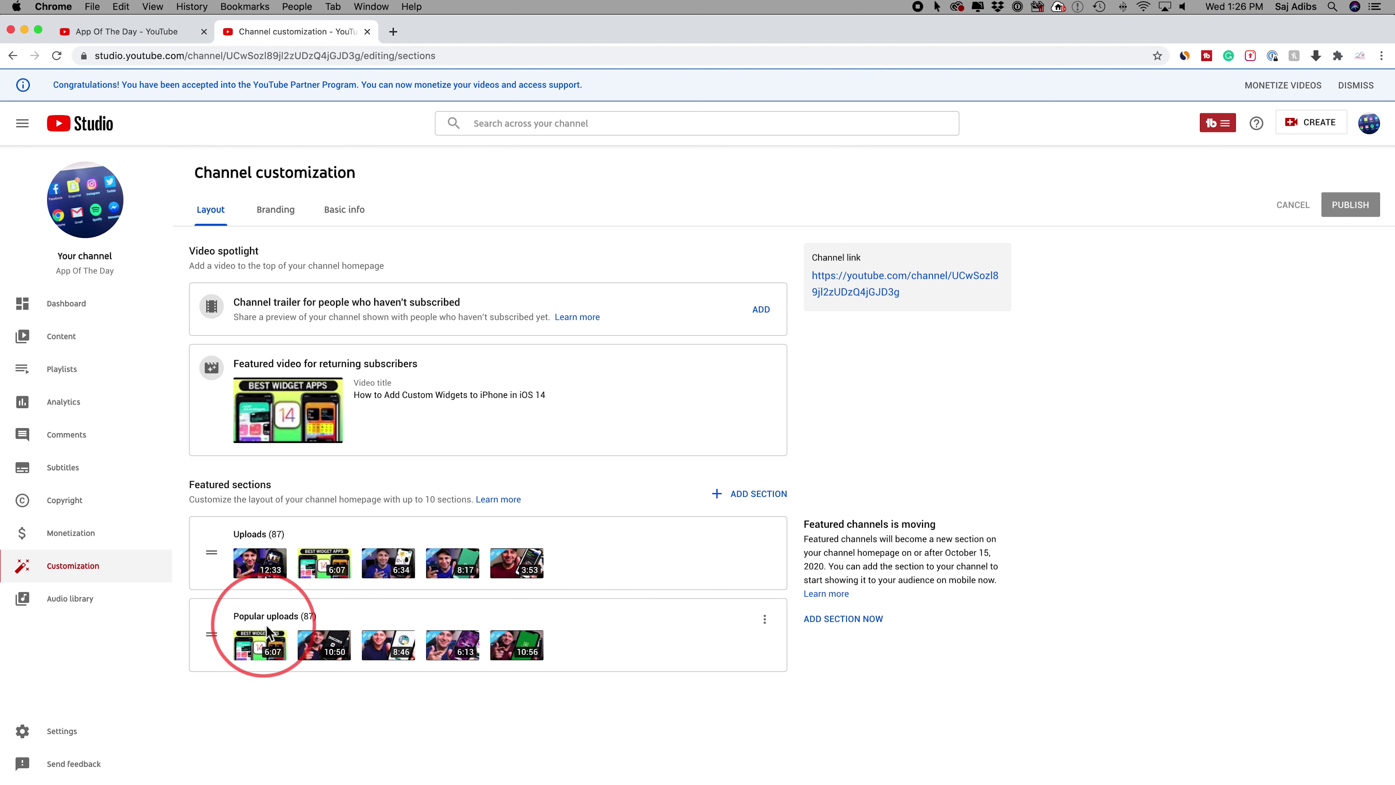
Step: Add a Single playlist section featuring the Photo Editing playlist
left_click(743, 506)
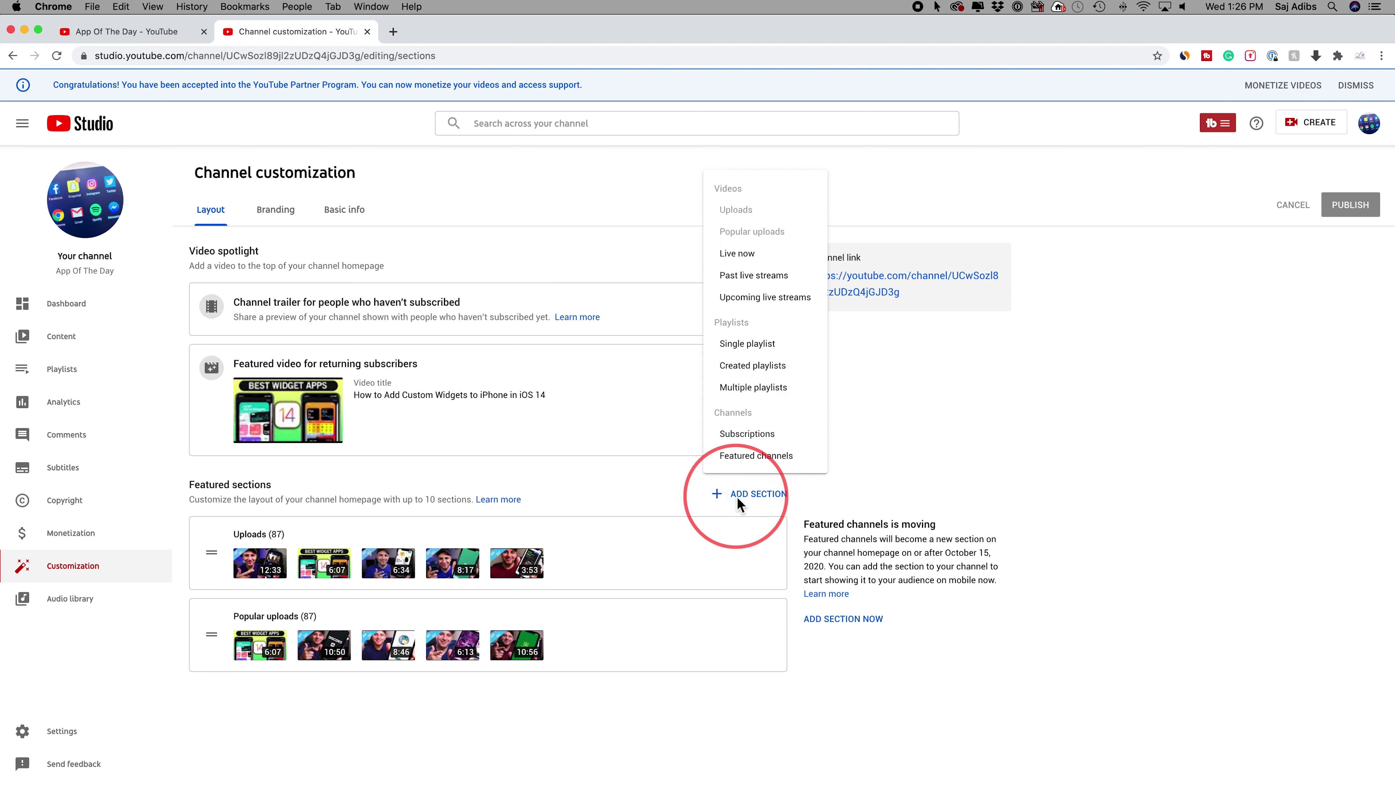
left_click(750, 346)
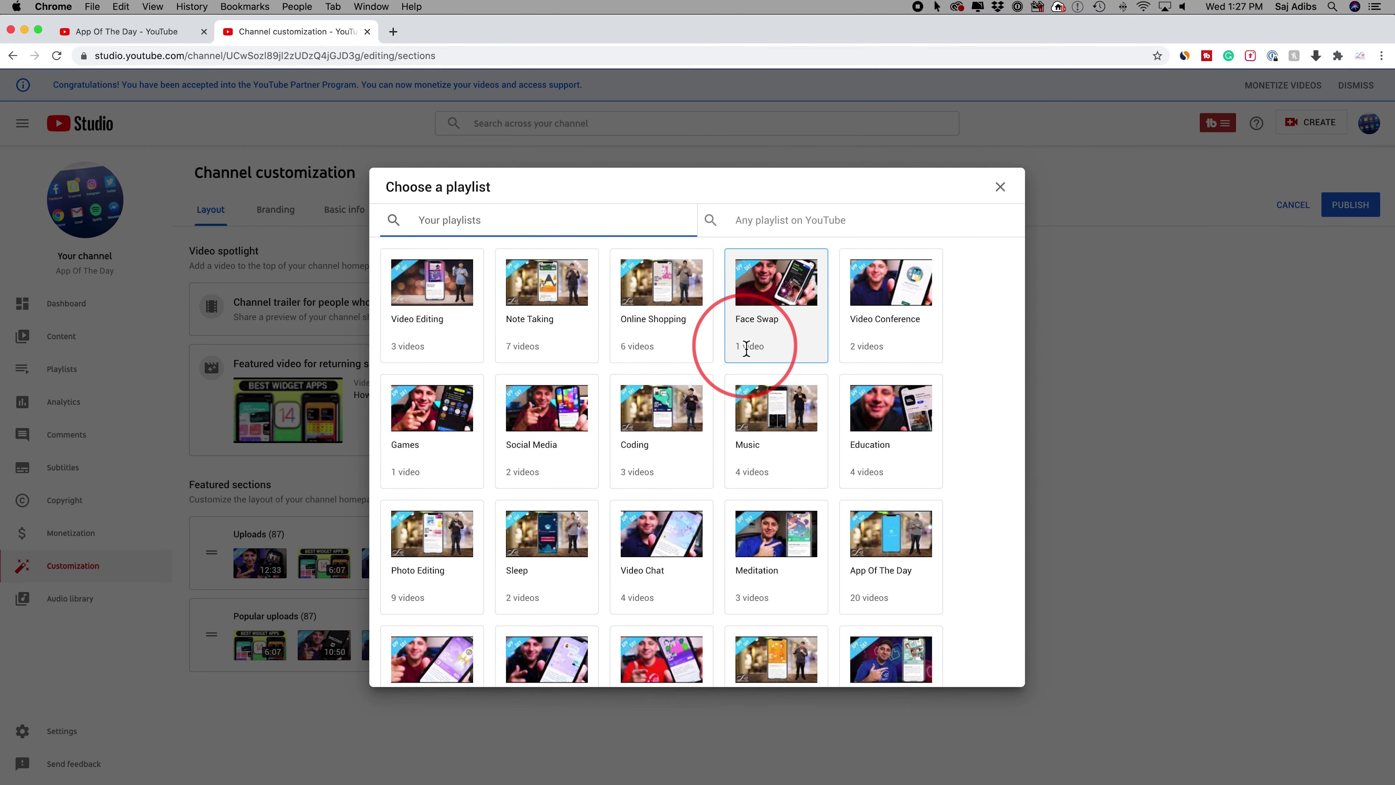
left_click(882, 550)
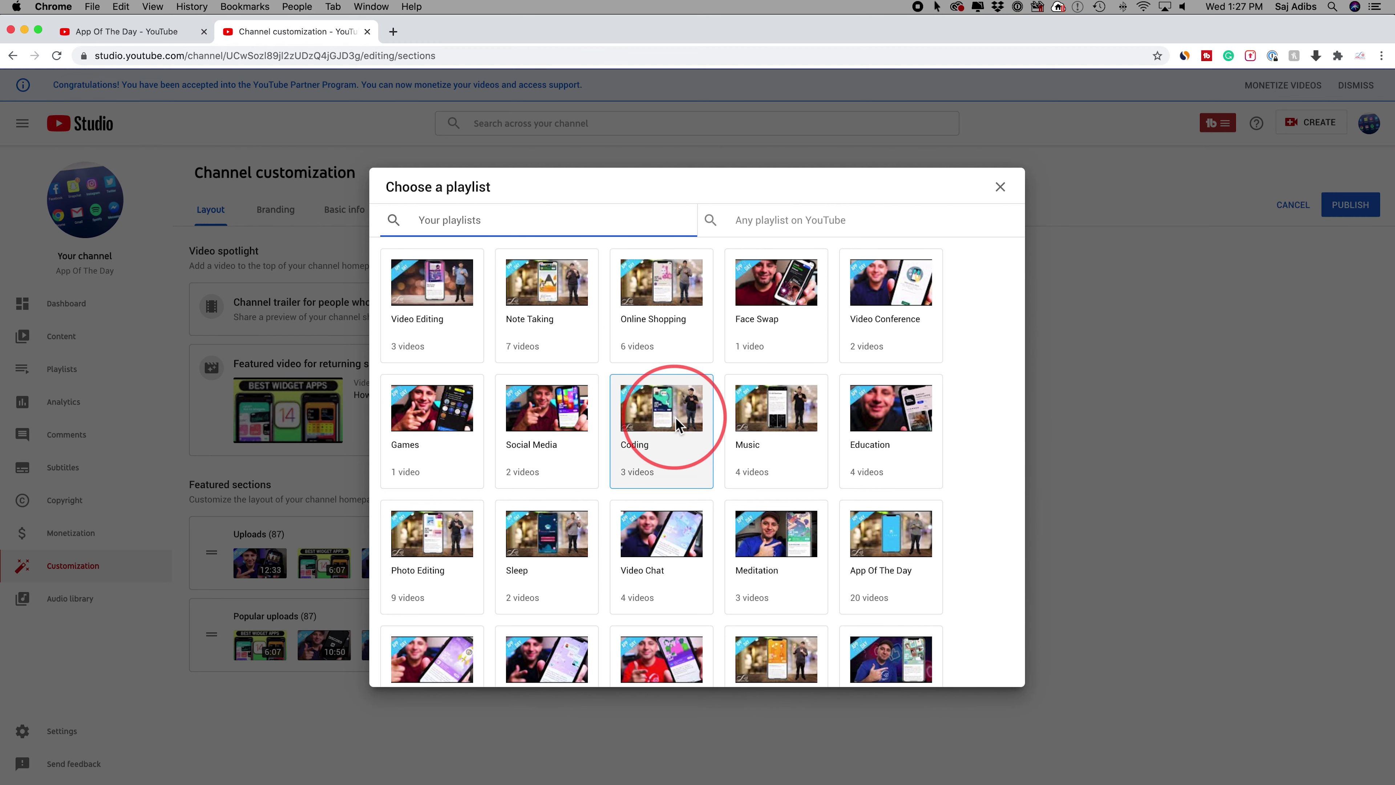
scroll(543, 451, "down", 2)
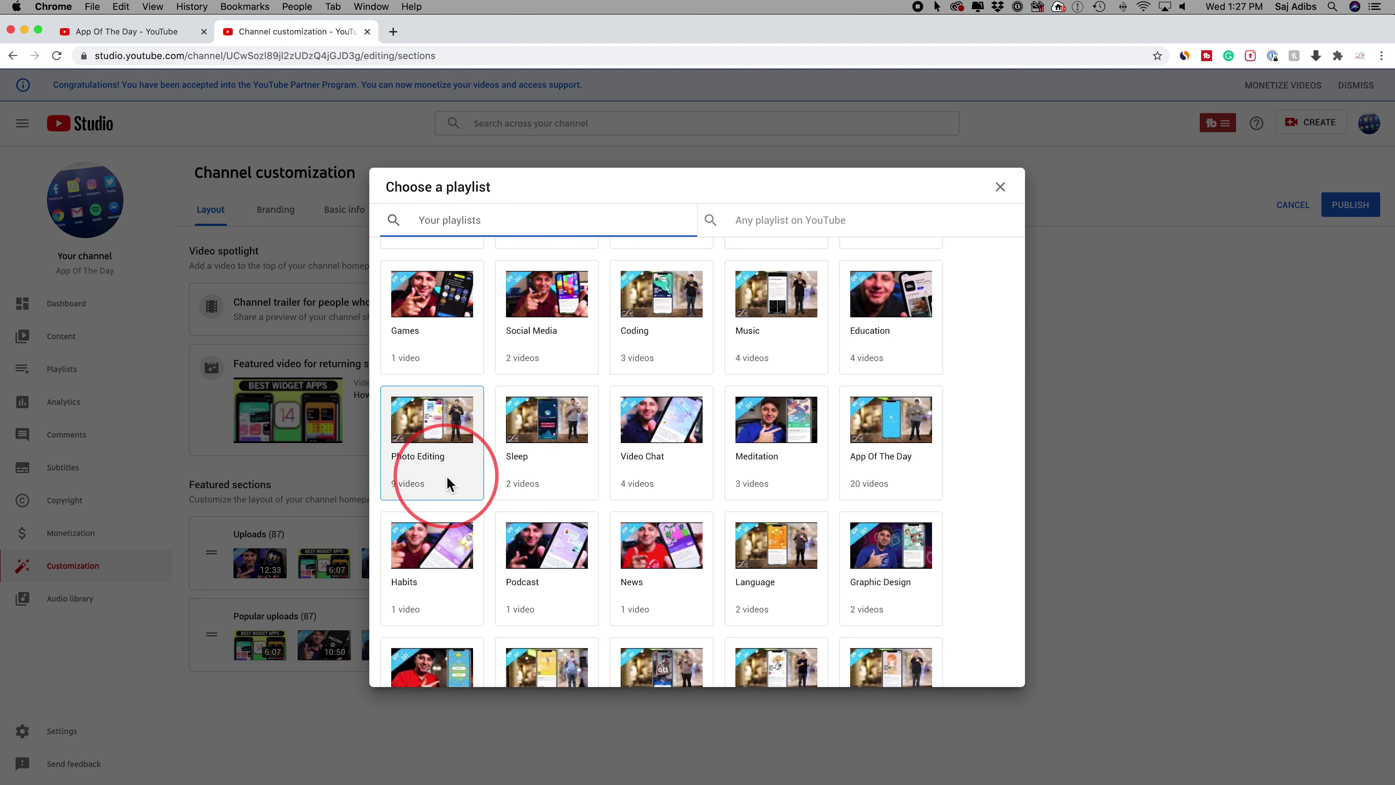
left_click(427, 474)
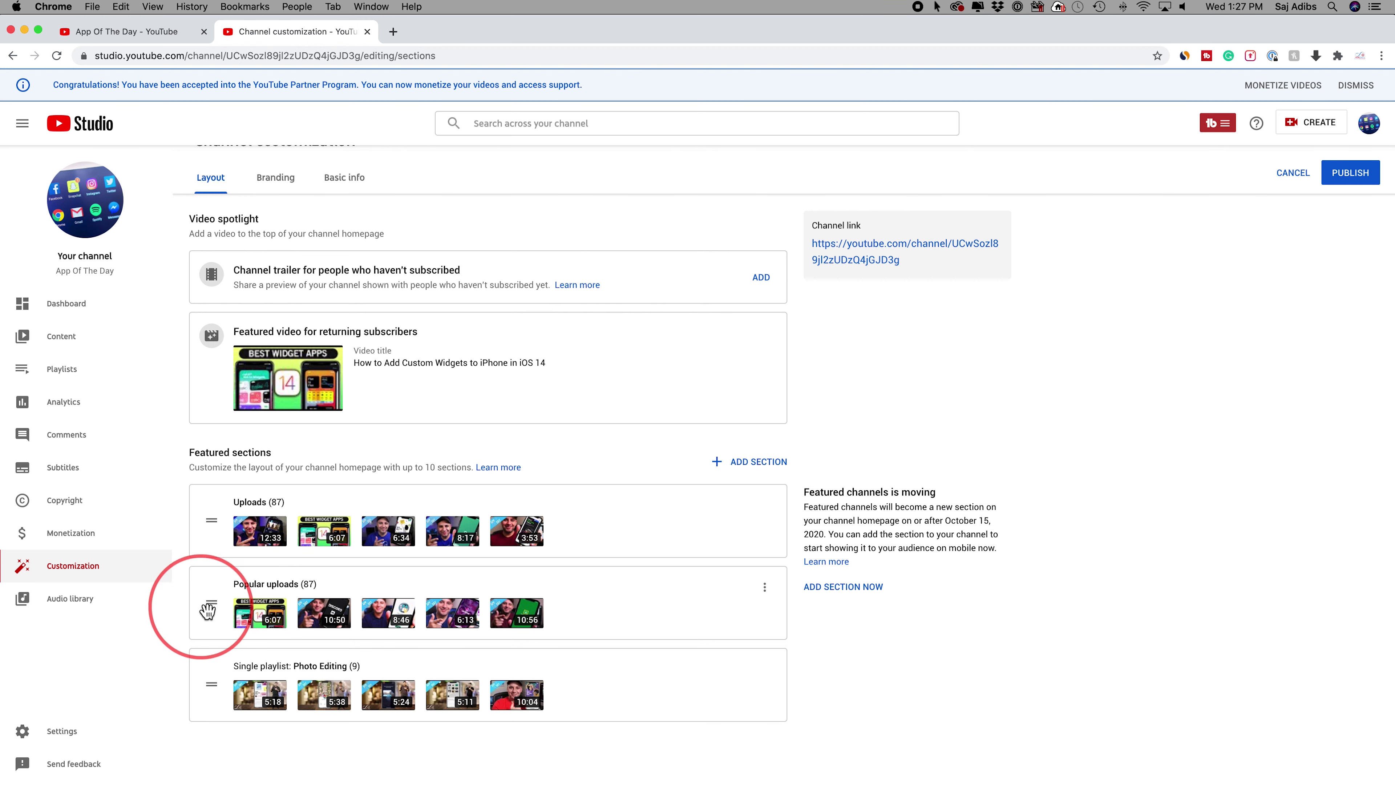
Step: Move Popular uploads above Uploads and publish the layout
left_click_drag(210, 527, 209, 624)
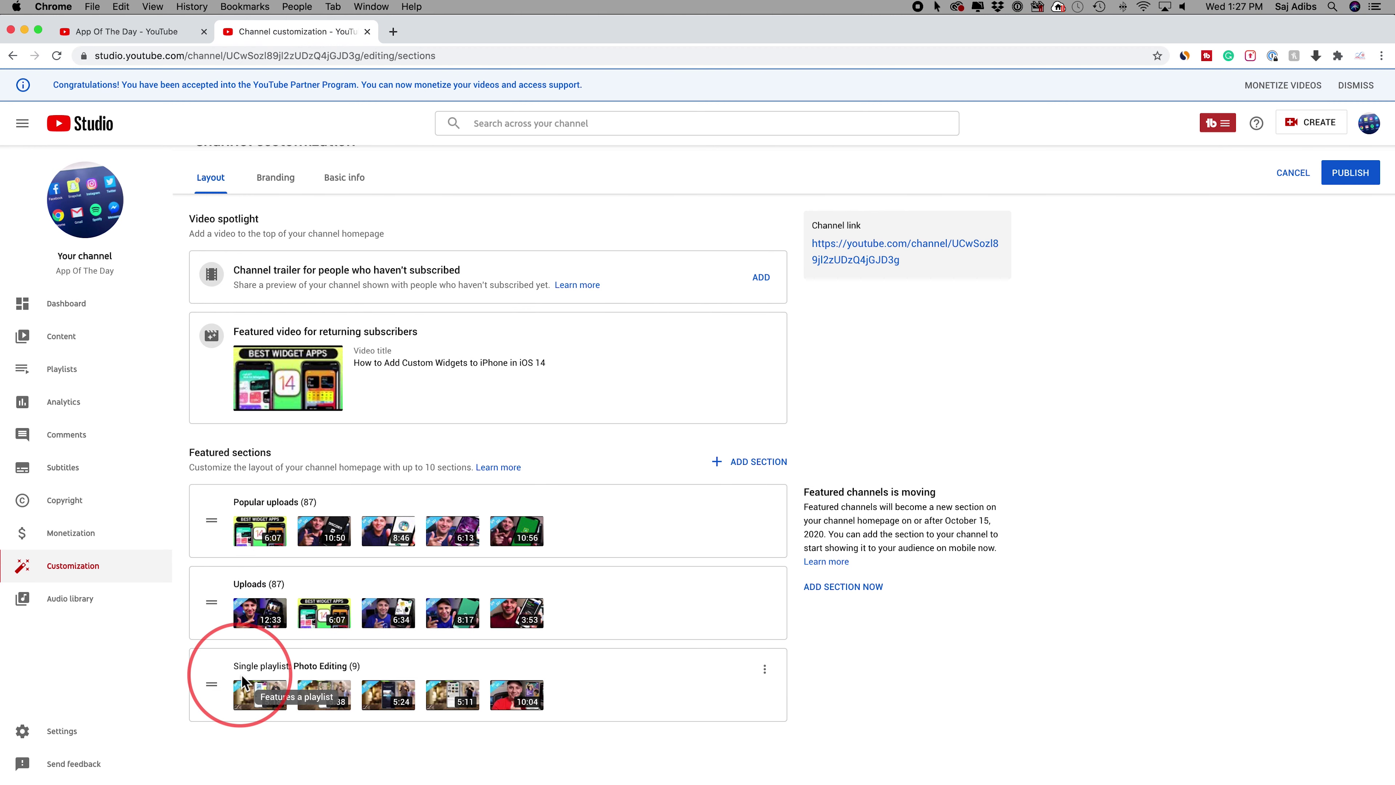
scroll(461, 550, "up", 1)
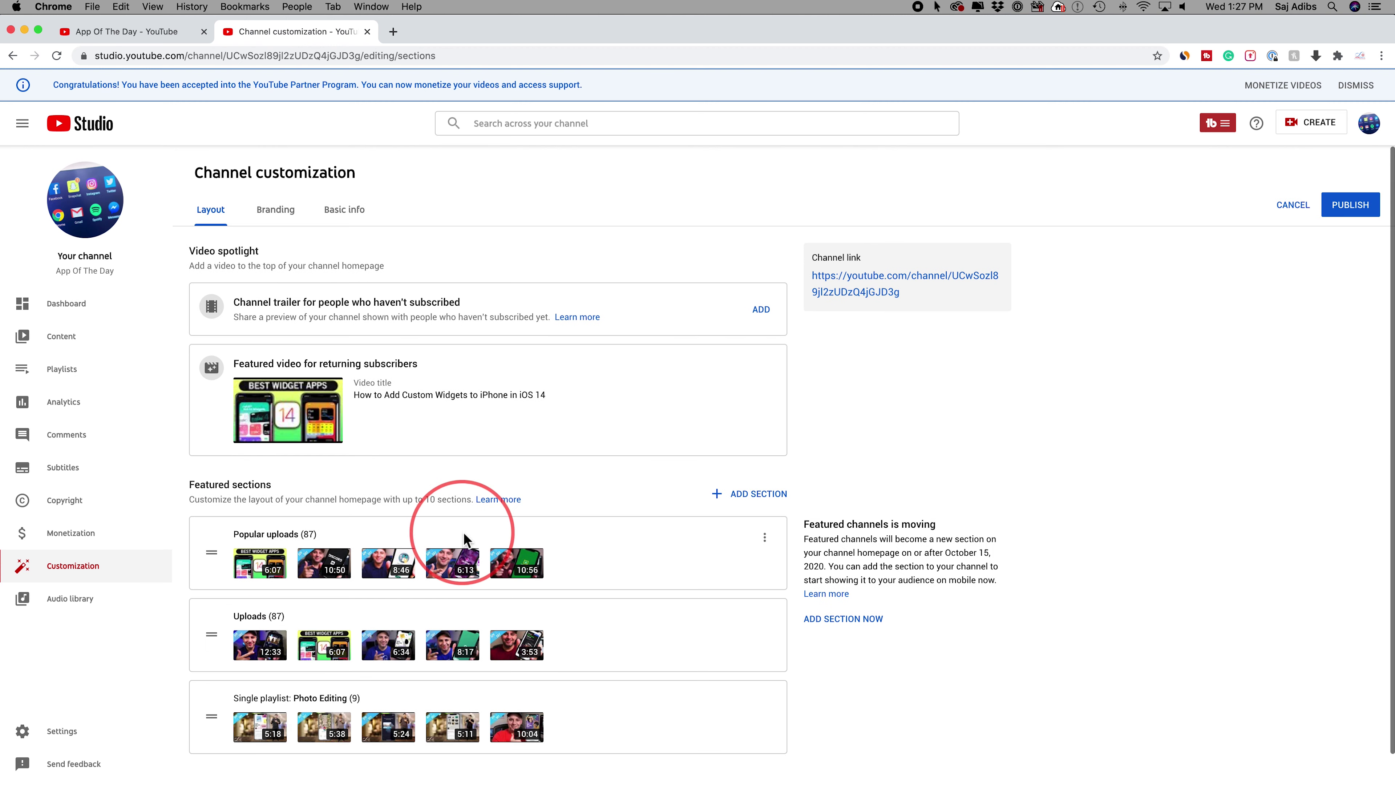
left_click(1351, 206)
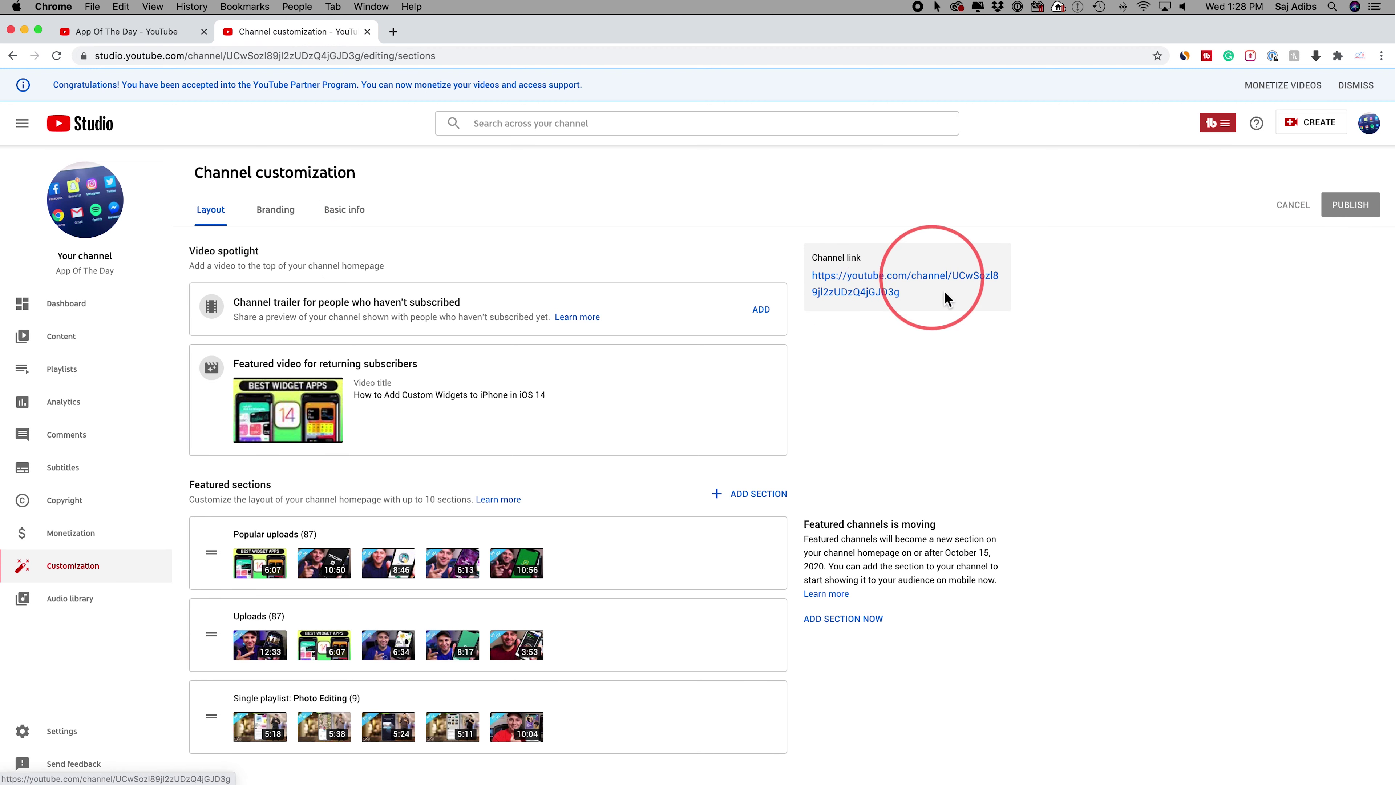
Step: Review the published layout on the public channel home page
scroll(925, 635, "down", 1)
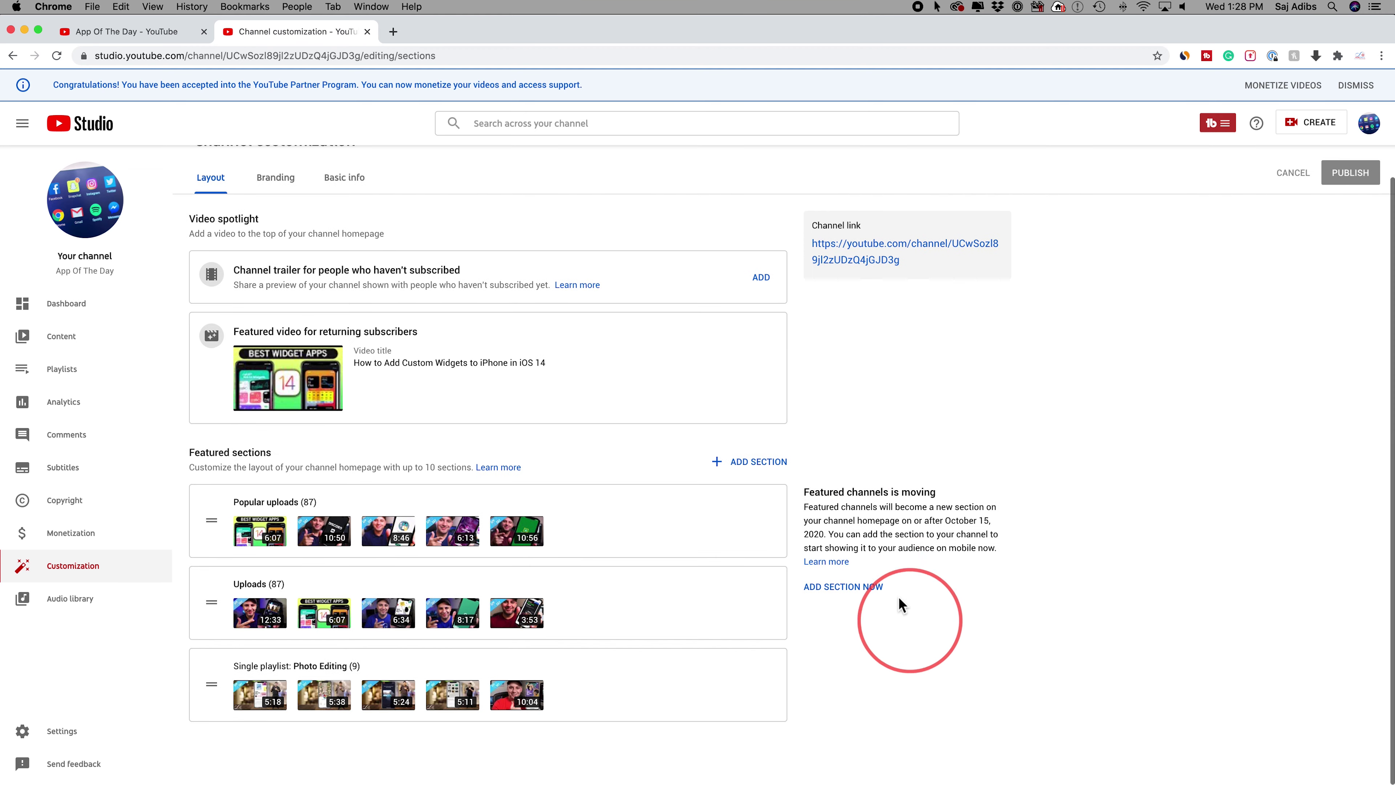
left_click(114, 36)
scroll(1280, 330, "up", 5)
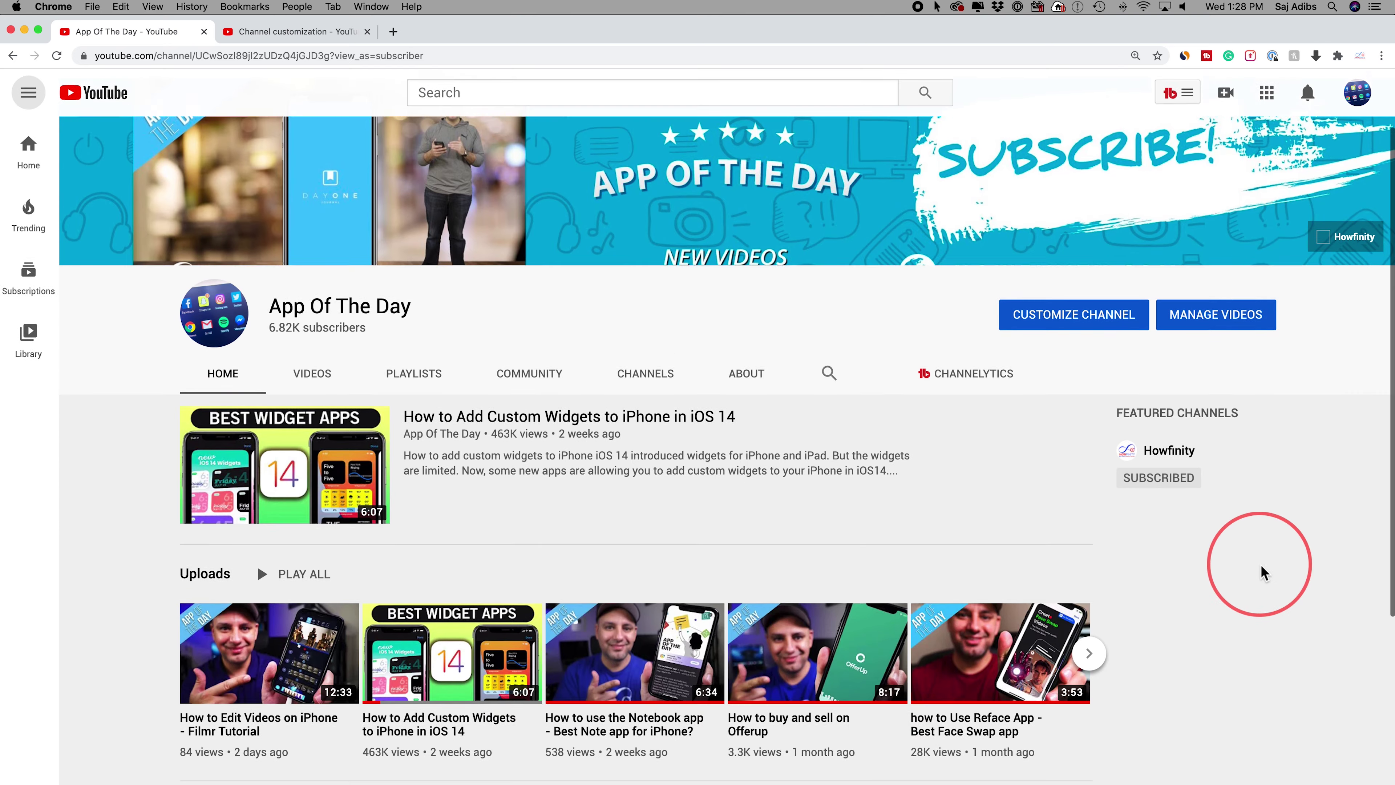
scroll(1262, 572, "down", 4)
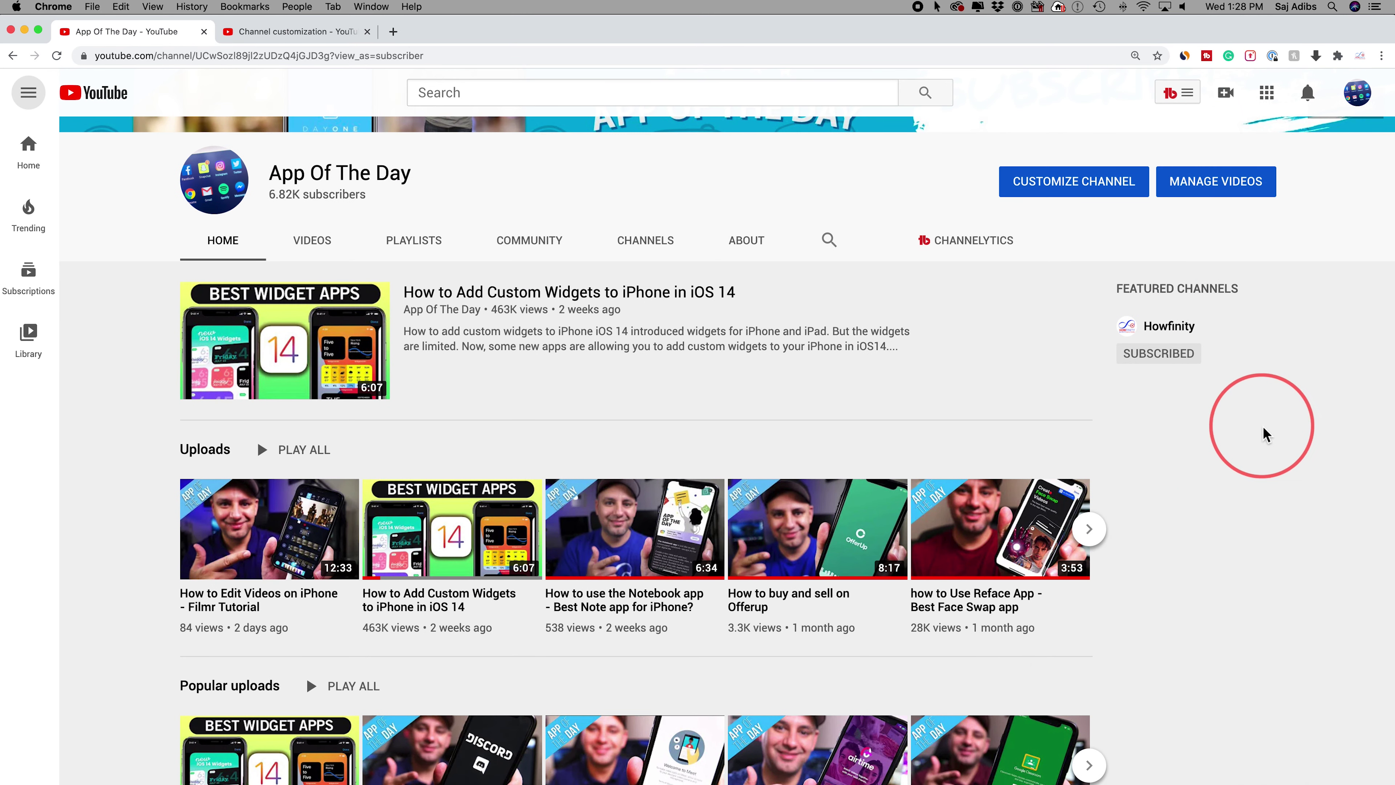
Step: Open the Branding settings and compare them with the banner on the public channel page
left_click(288, 32)
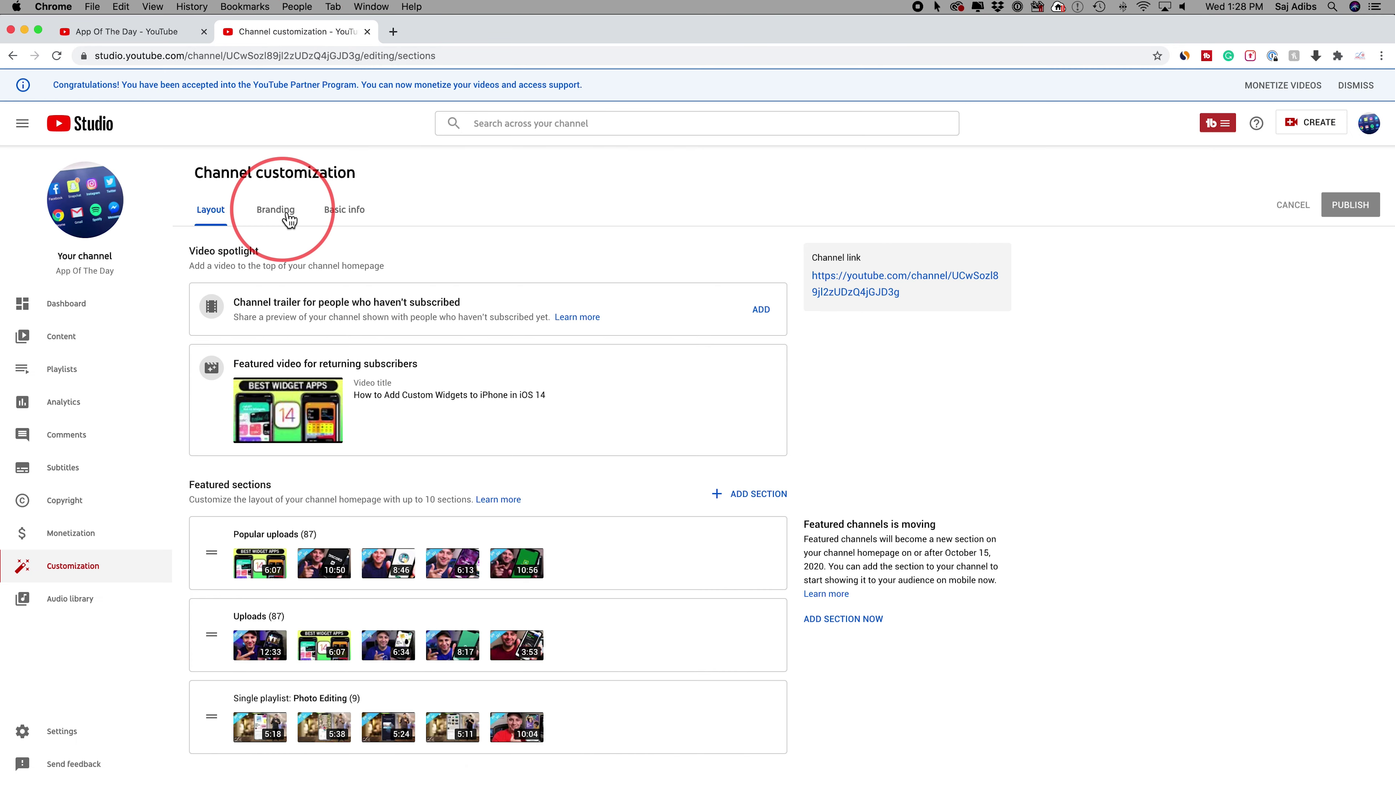
left_click(280, 217)
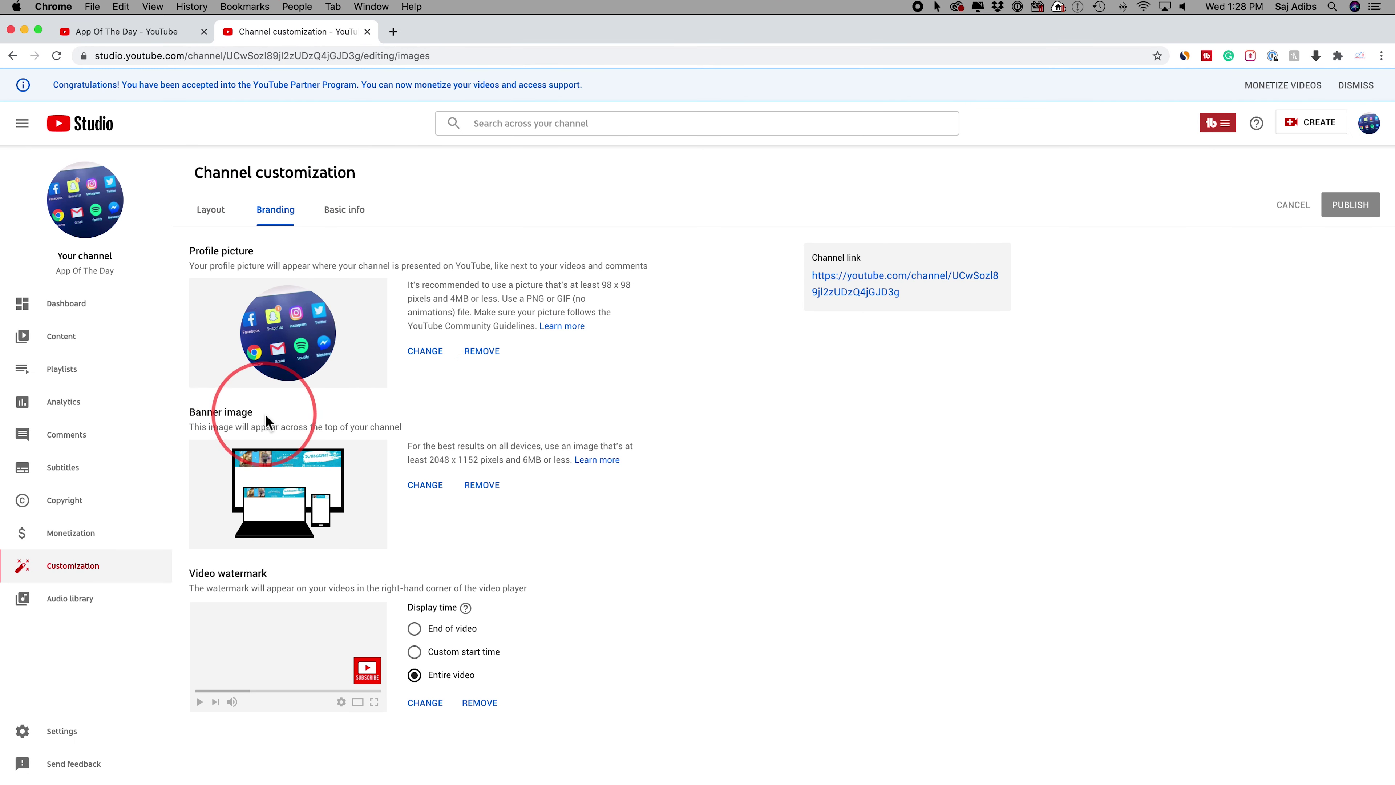
left_click(121, 39)
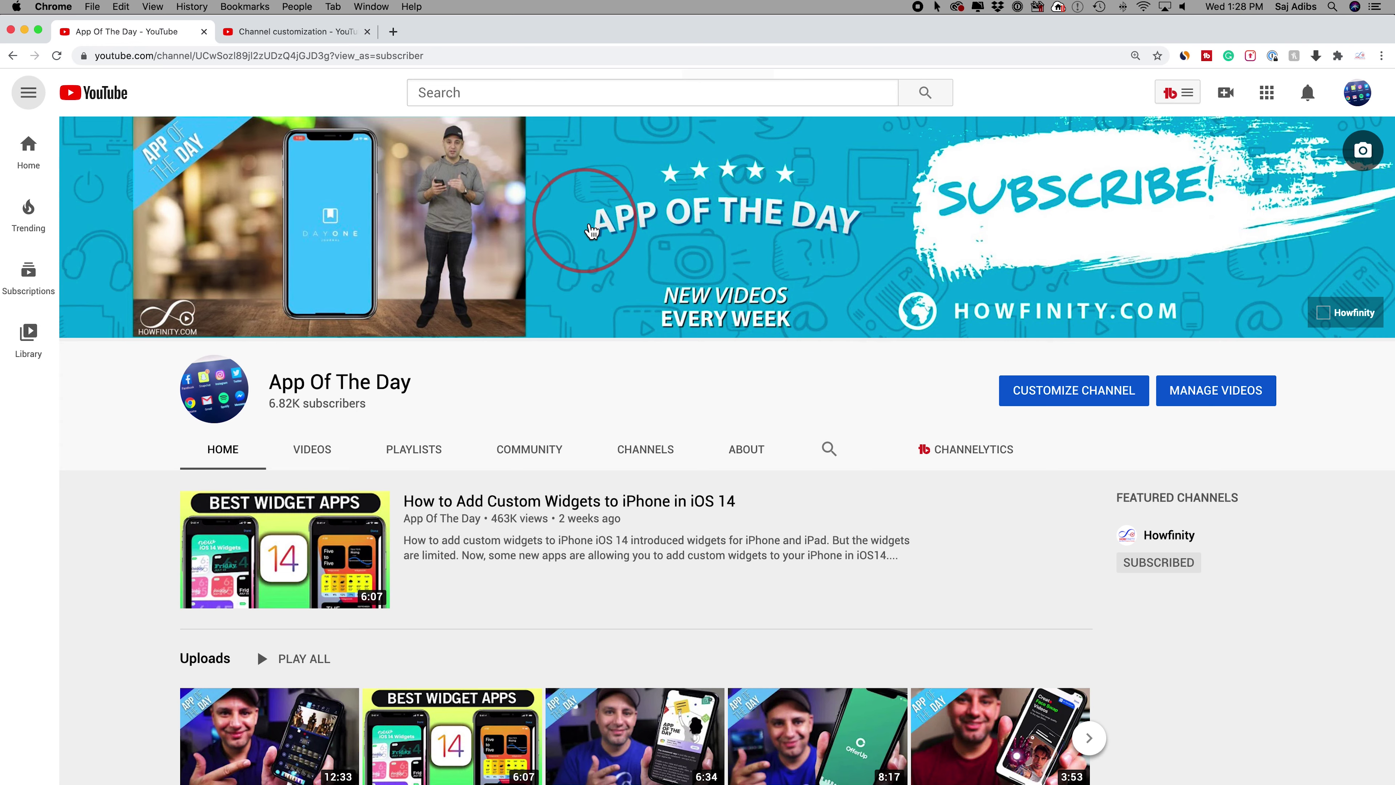
left_click(290, 37)
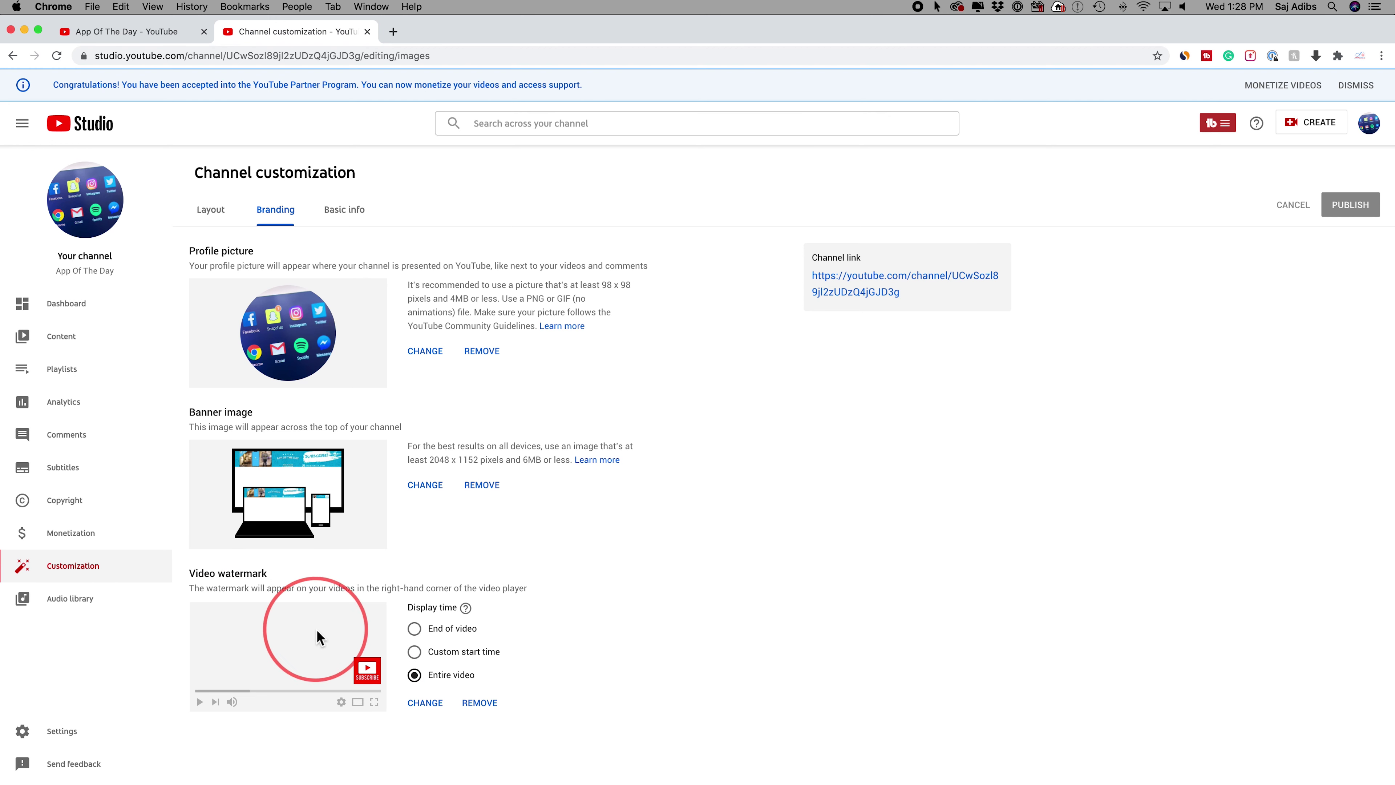
left_click(340, 222)
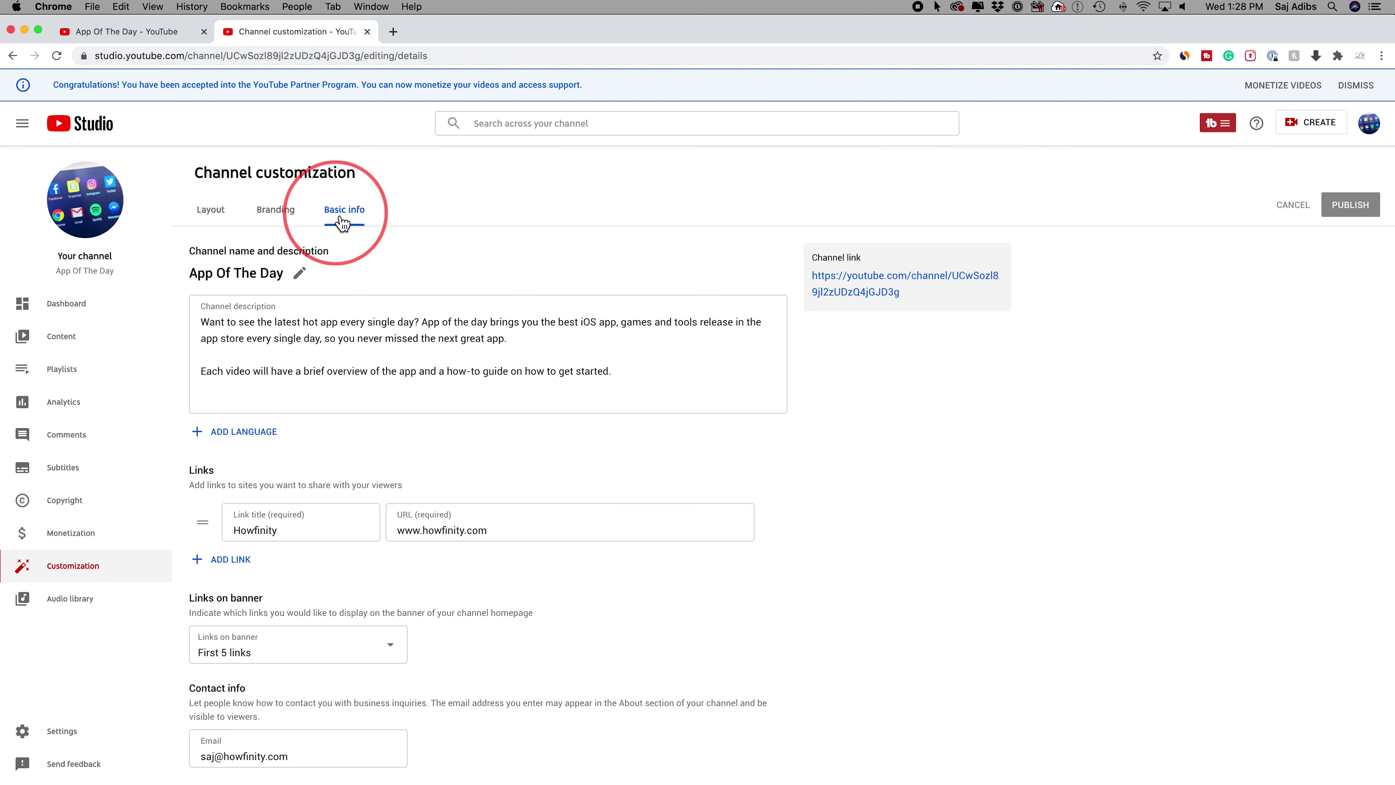
Step: Select the channel description text and the Howfinity link URL in Basic info
left_click_drag(204, 308, 317, 308)
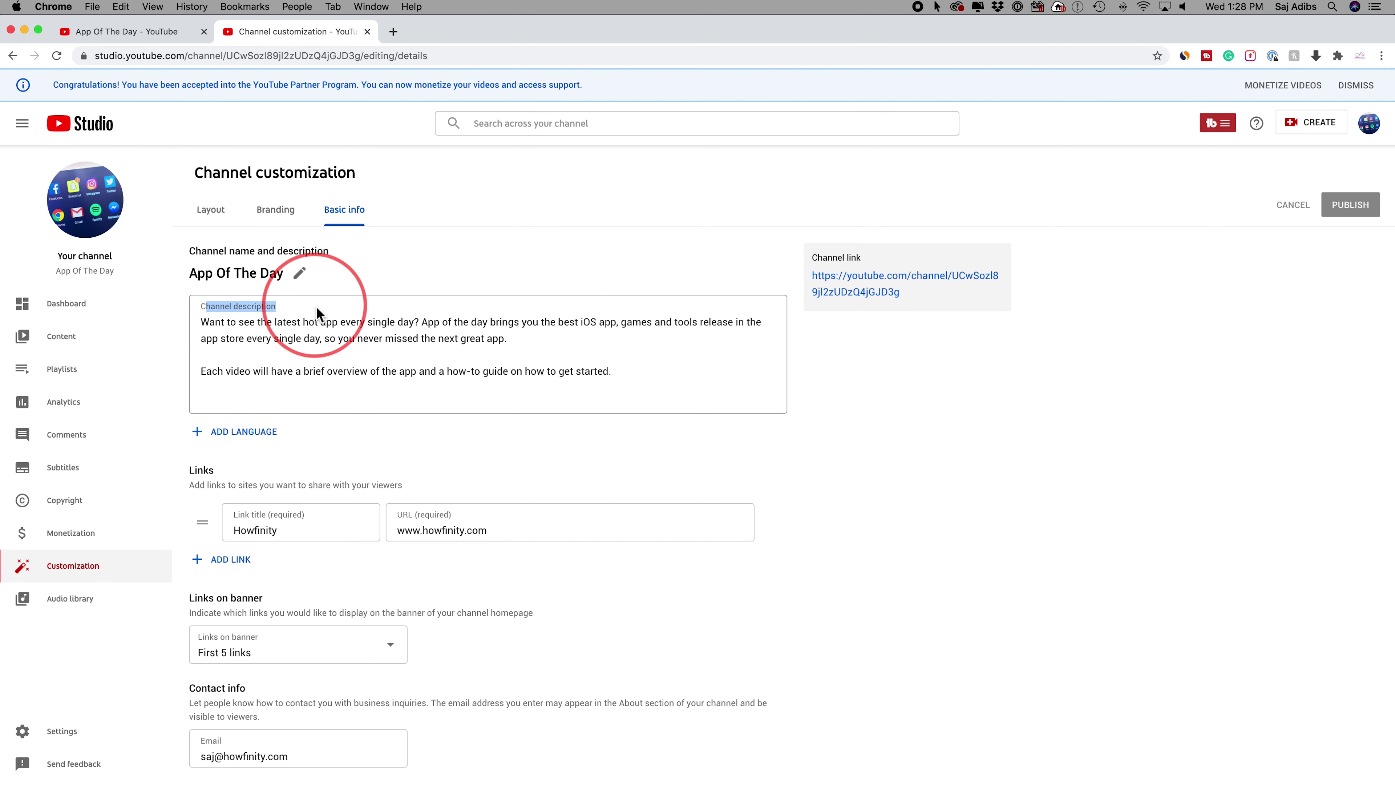
left_click_drag(202, 322, 711, 386)
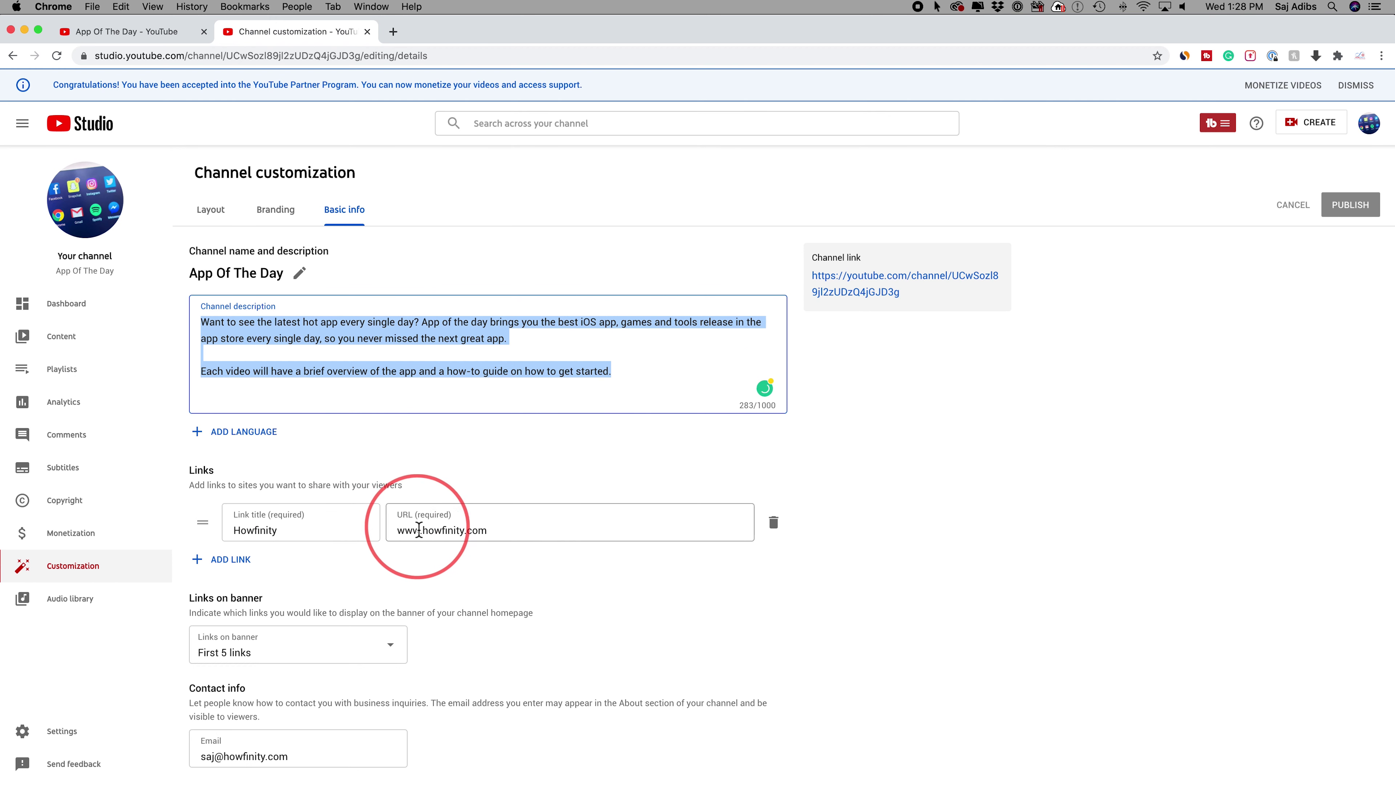
left_click_drag(400, 532, 547, 537)
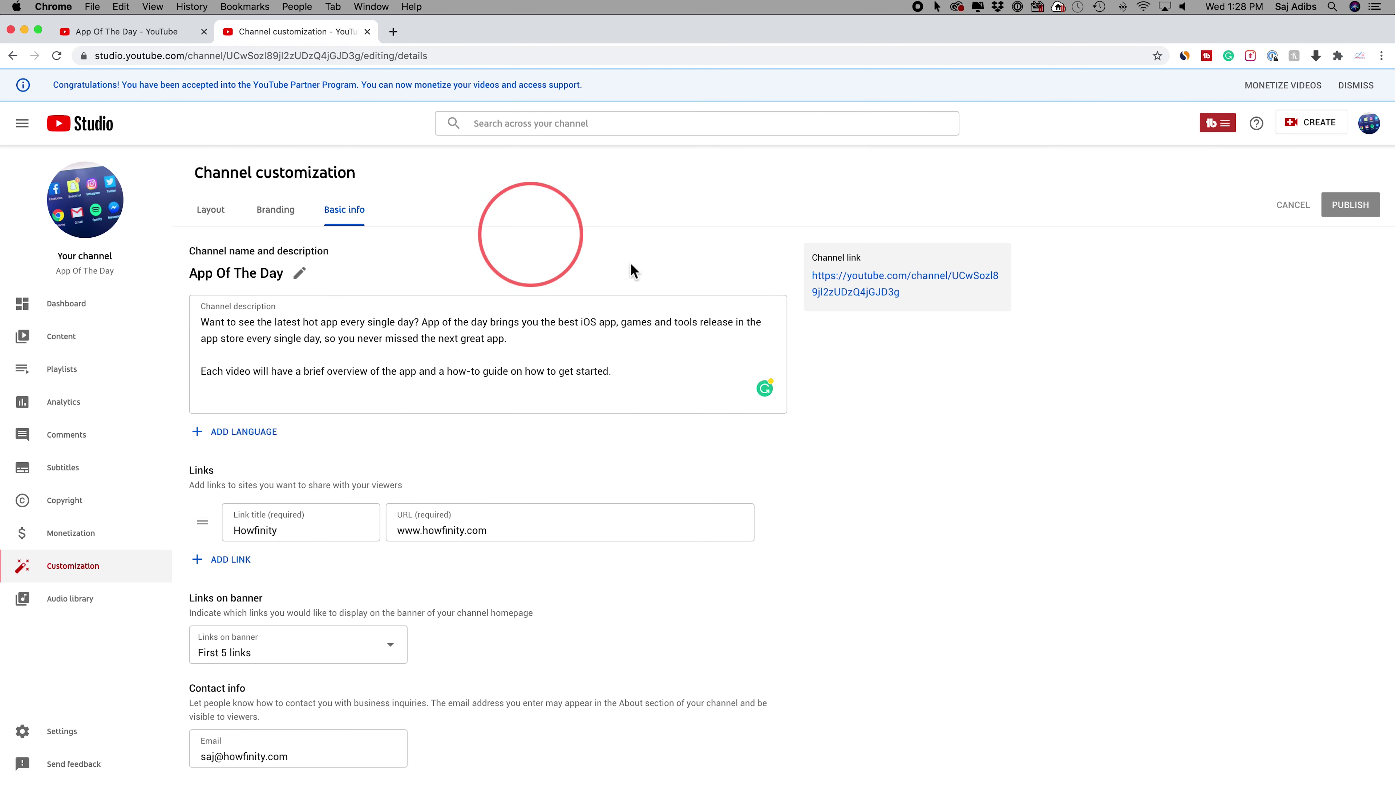
Step: Switch back to the Layout tab listing Popular uploads, Uploads and Photo Editing
left_click(215, 216)
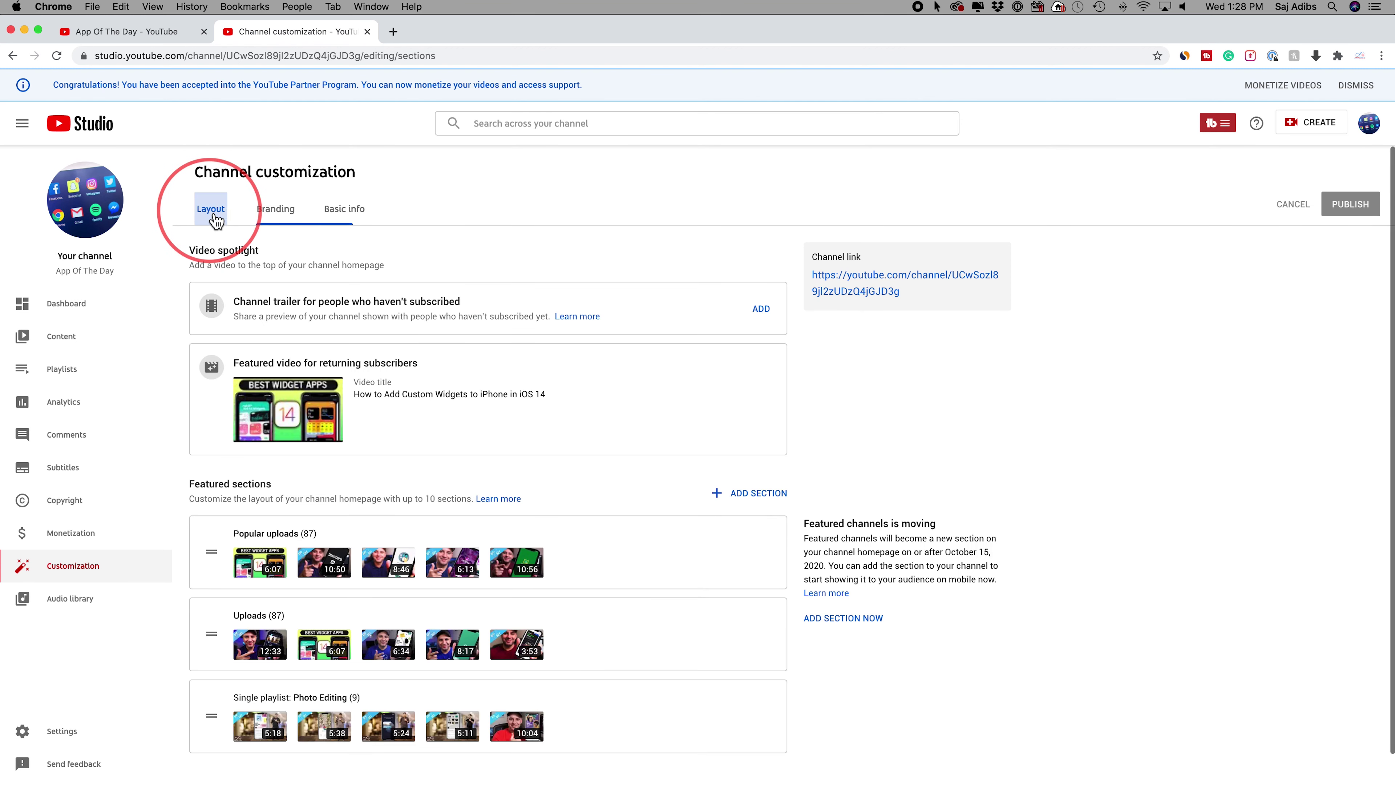